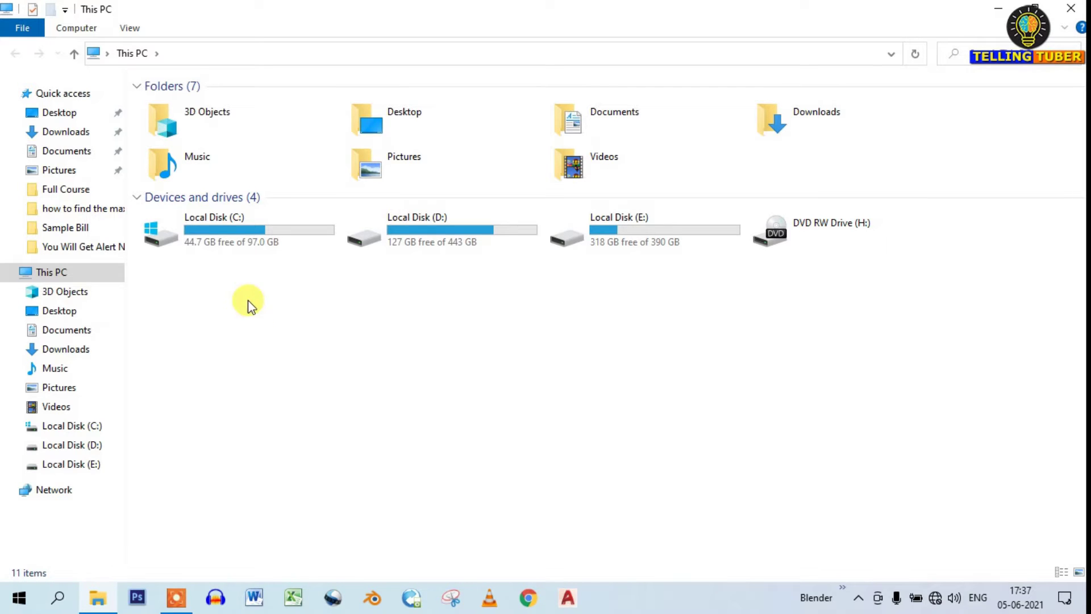
Step: Open the Download folder inside C:\Windows\SoftwareDistribution
double_click(249, 239)
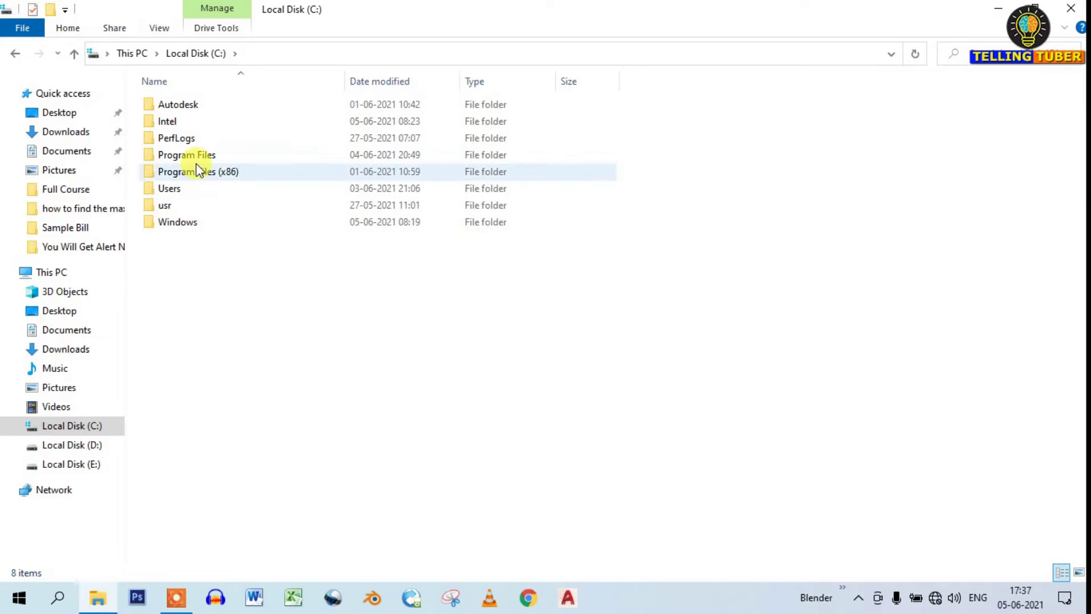
mouse_move(173, 227)
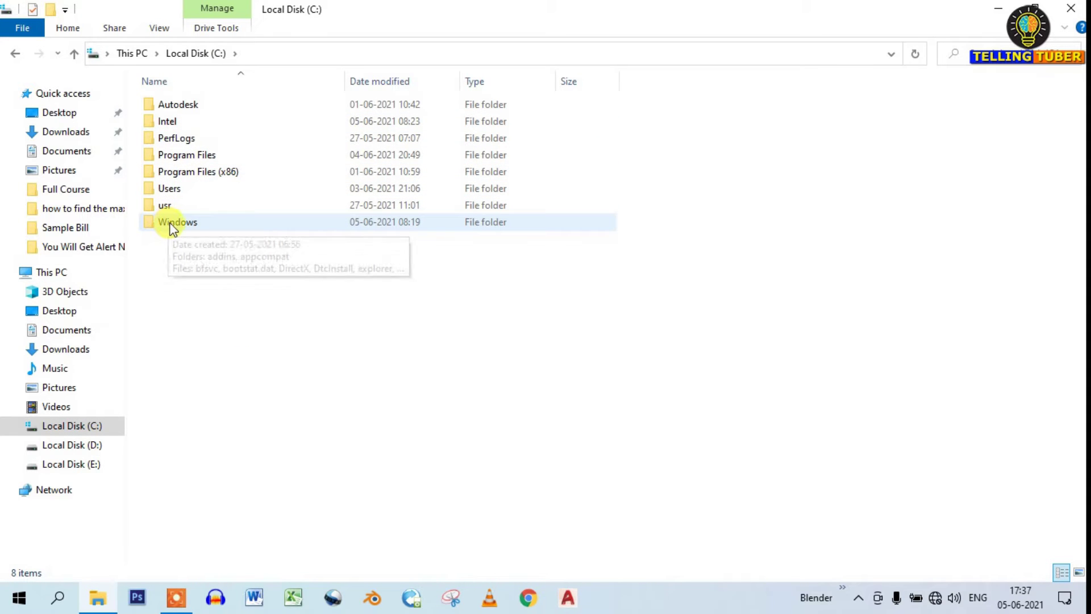
double_click(179, 223)
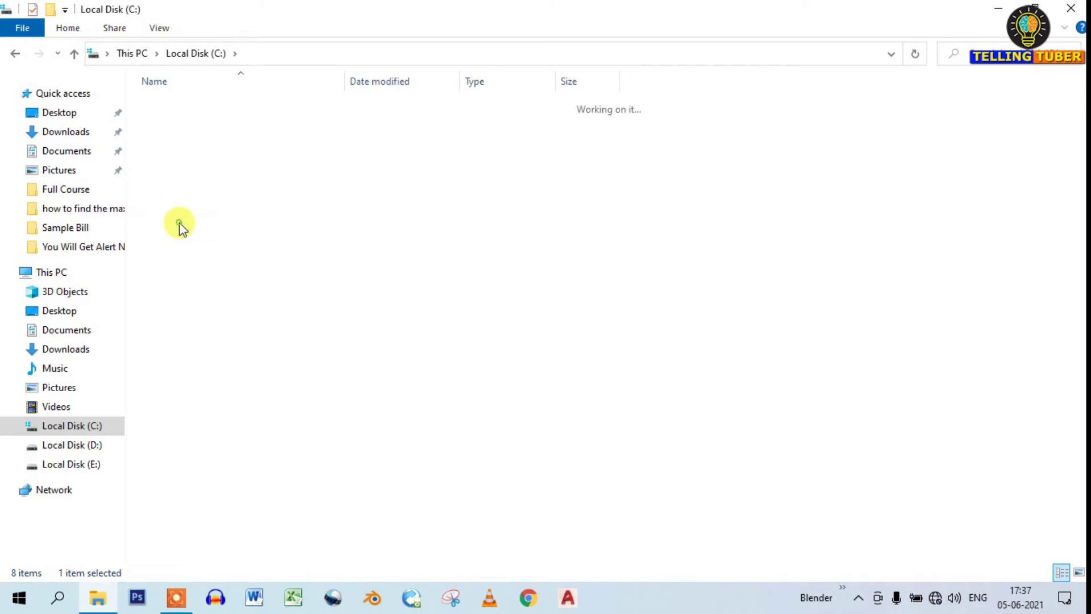
scroll(261, 302, down, 4)
scroll(262, 313, down, 6)
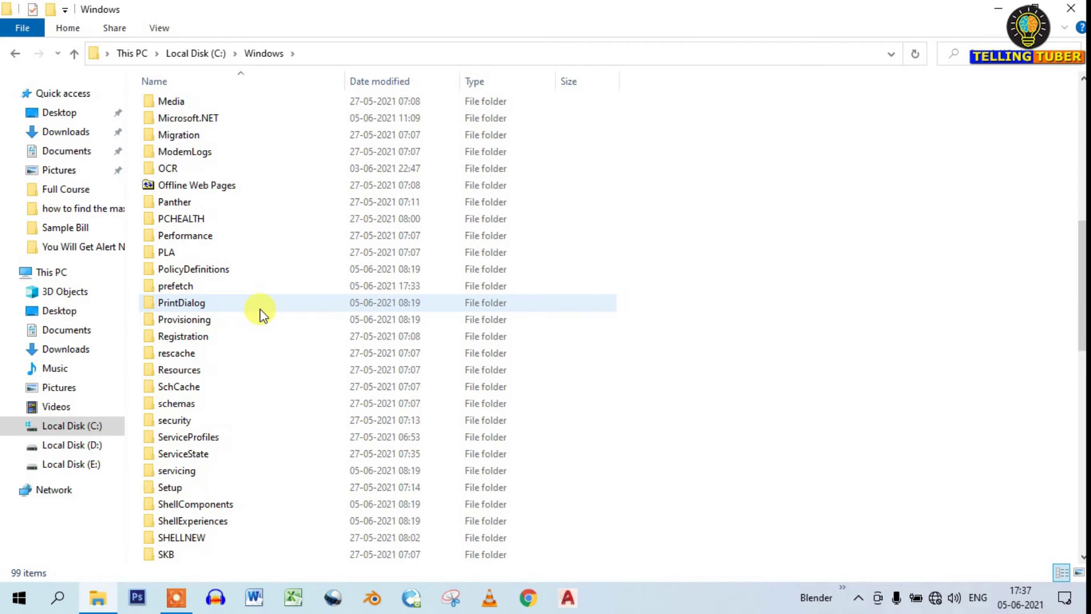
scroll(259, 316, down, 7)
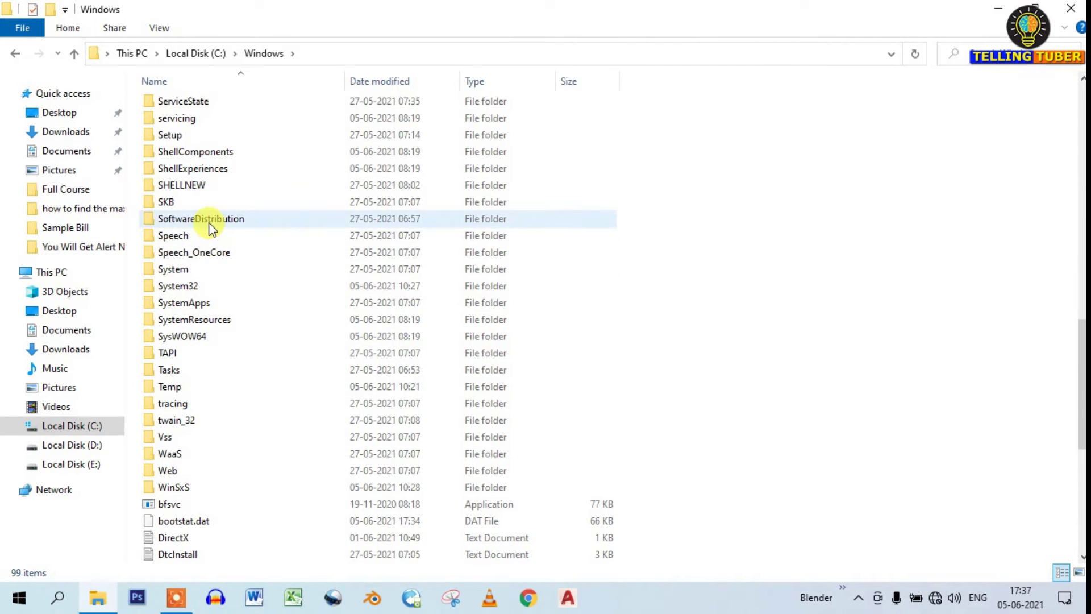
double_click(209, 223)
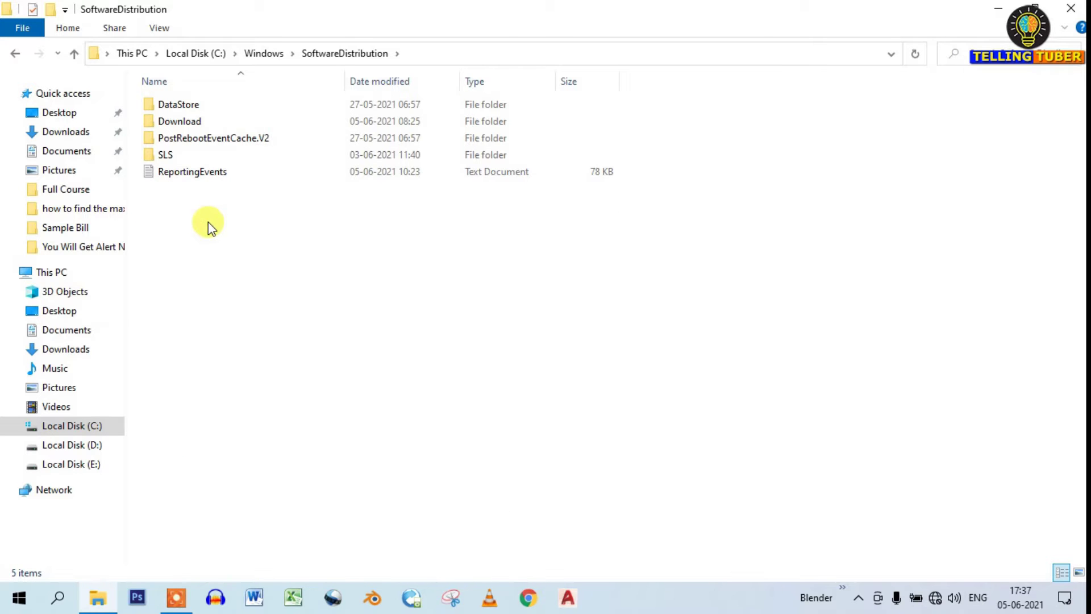
click(183, 122)
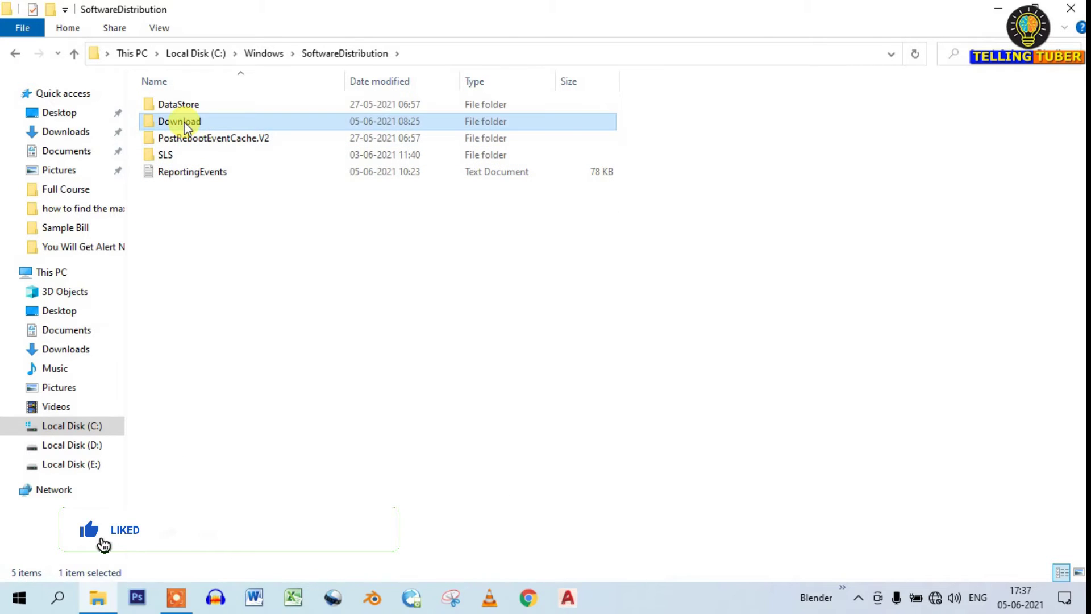
double_click(183, 123)
Step: Select everything in the Download folder and check the combined size in its properties
drag(378, 506, 176, 108)
right_click(191, 129)
click(274, 436)
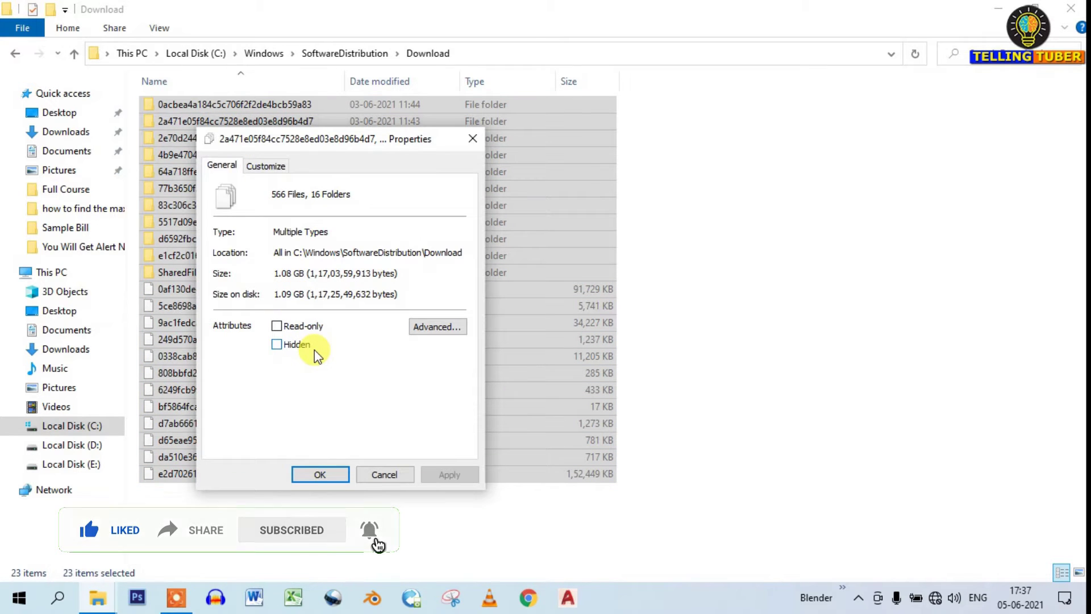
click(330, 472)
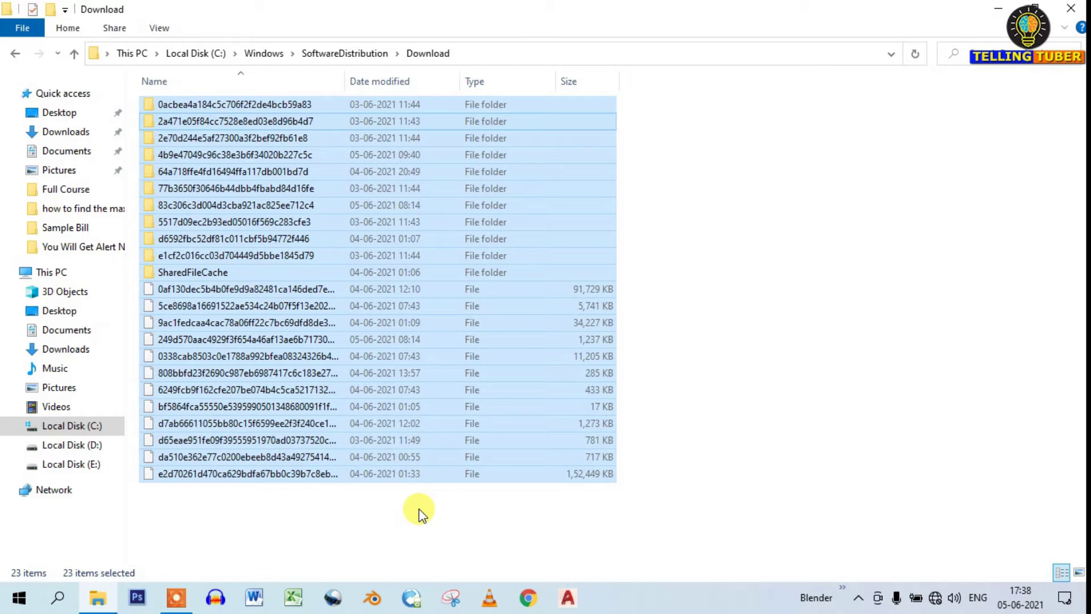
Step: Permanently delete all selected items in the Download folder with administrator permission, and close the folder window
key(shift+Delete)
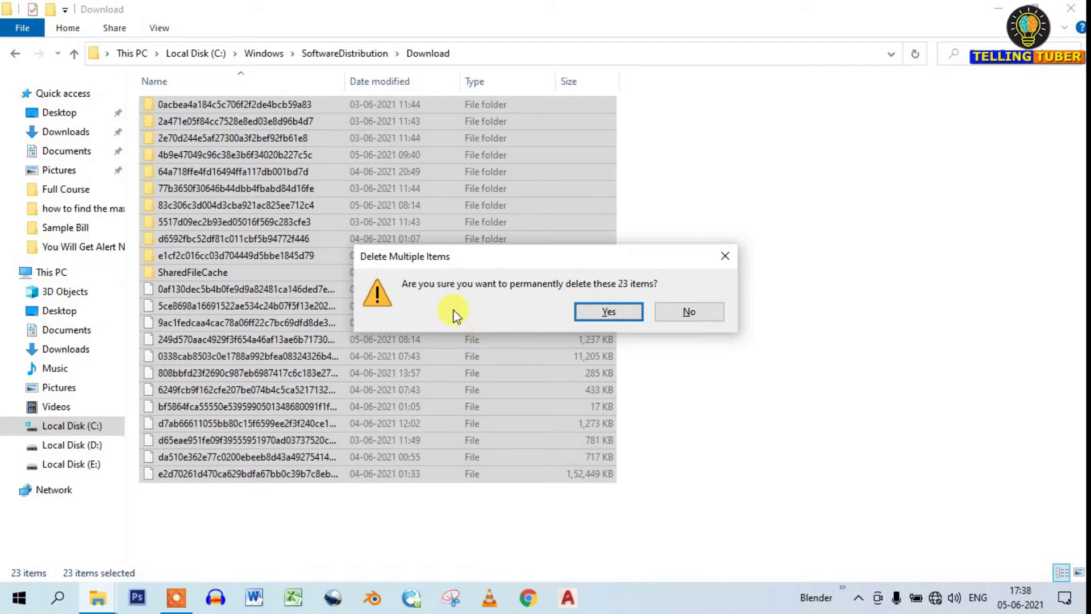
click(595, 310)
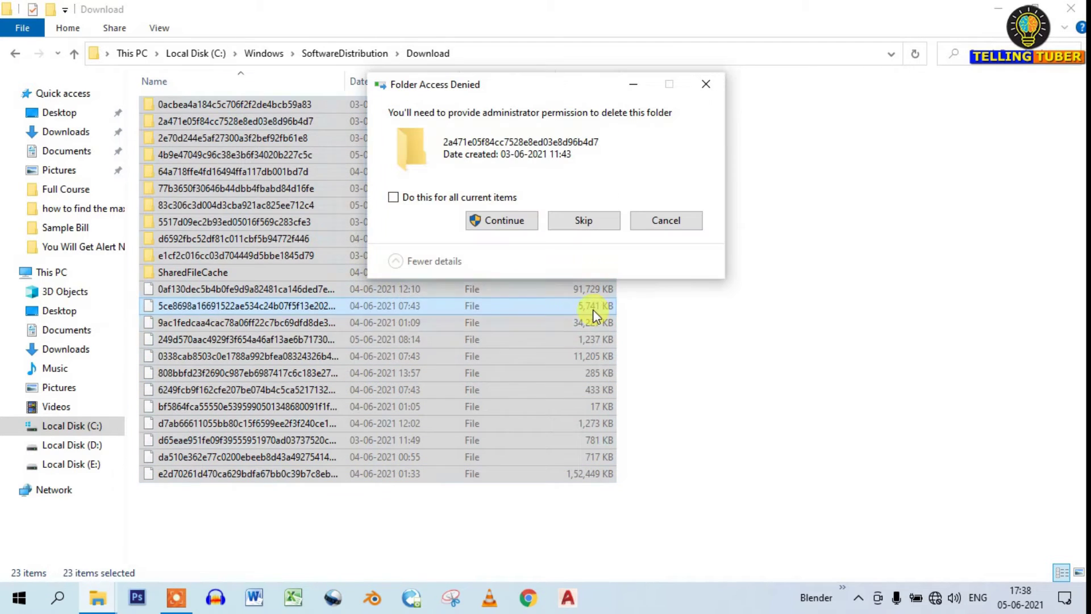
click(531, 227)
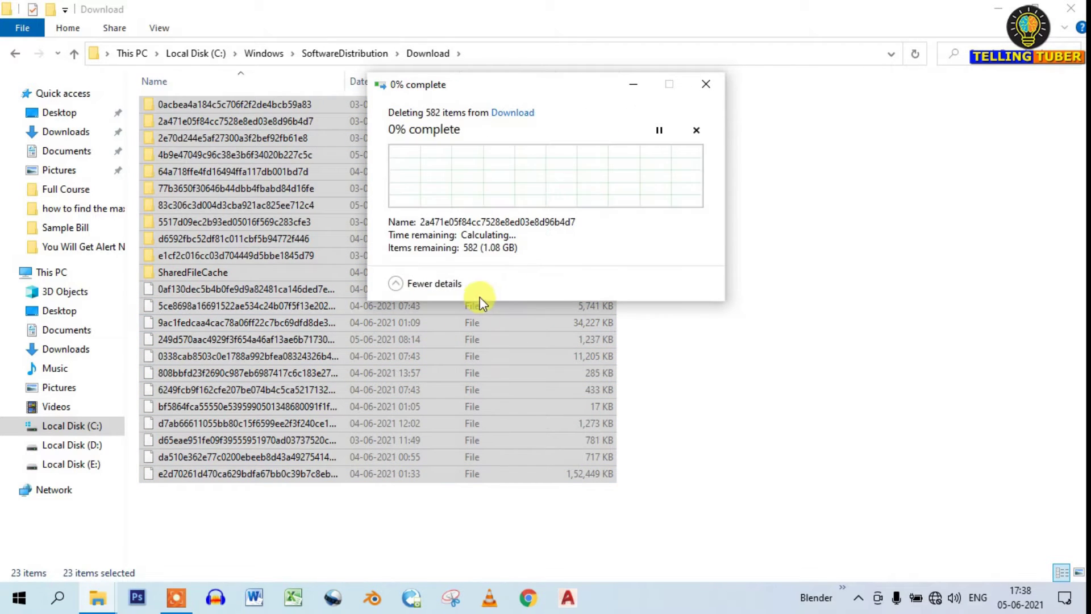
click(512, 222)
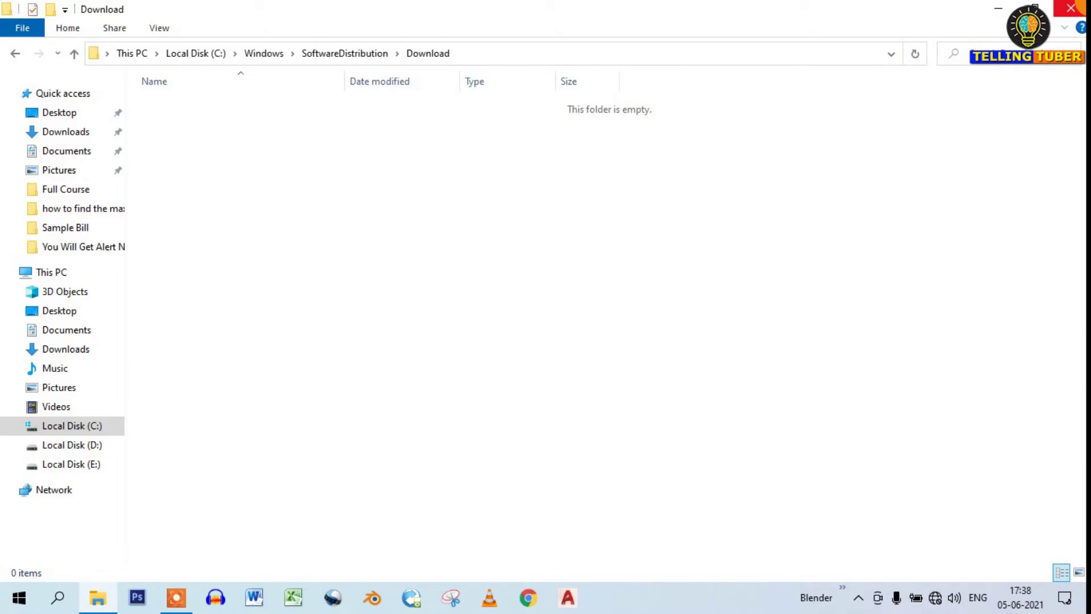
key(alt+F4)
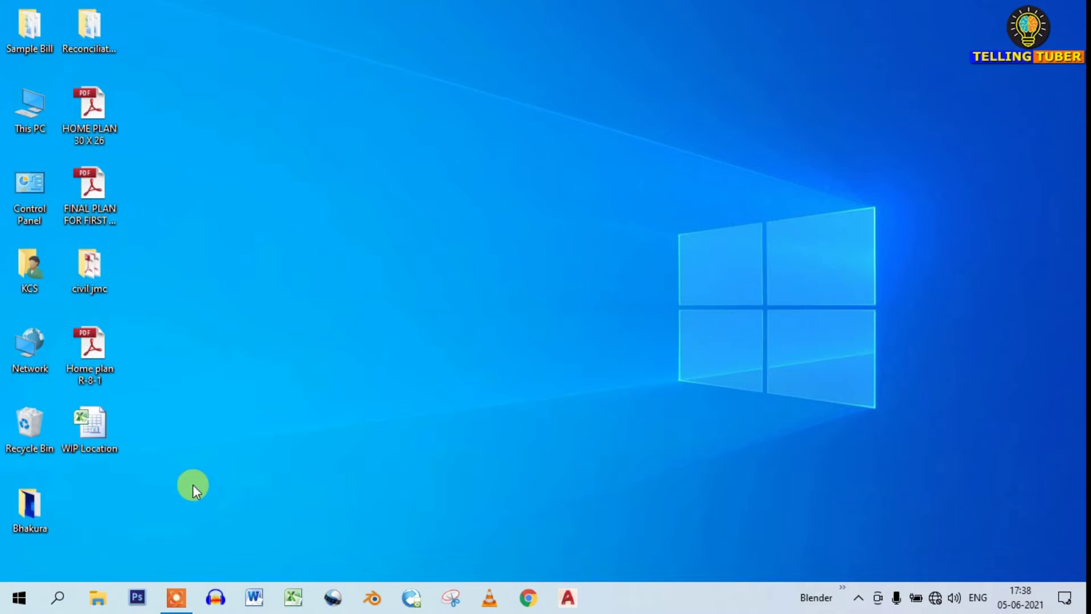
Step: Open the Windows Temp folder with the Run command temp
key(super+r)
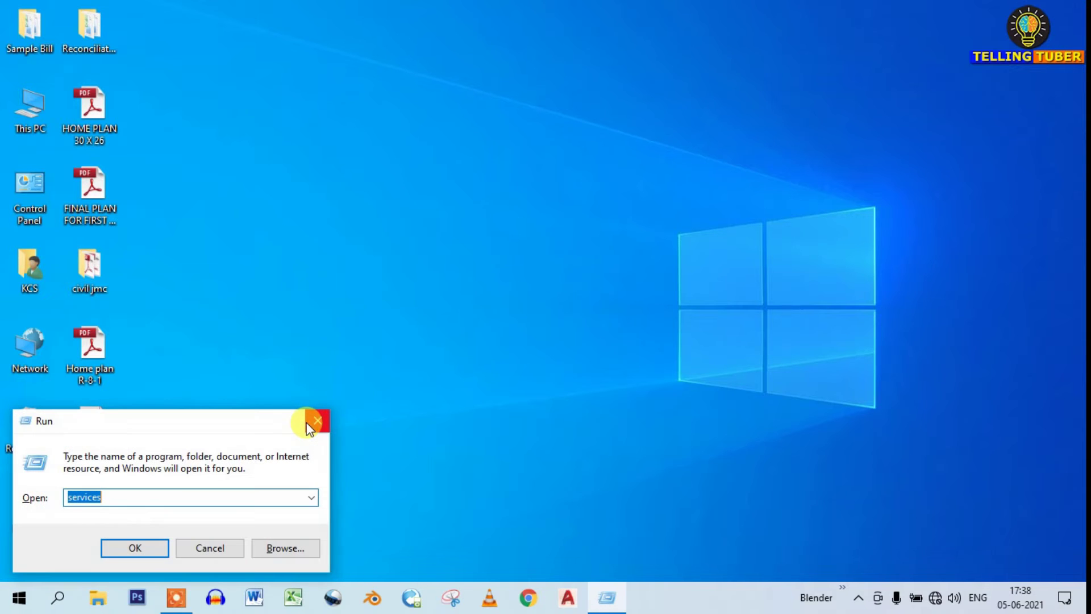
text(temp)
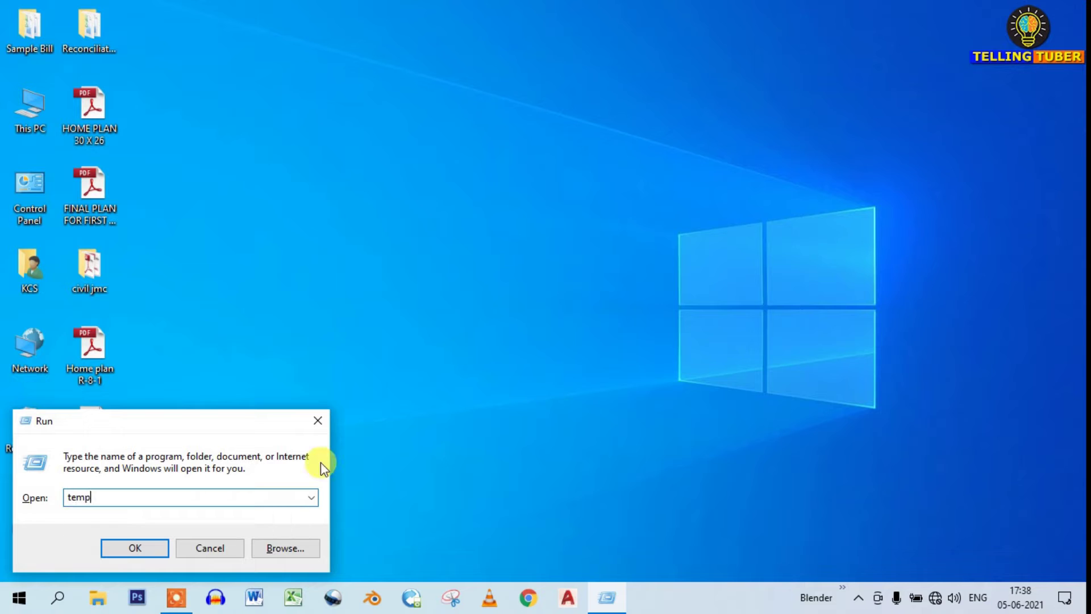
key(Return)
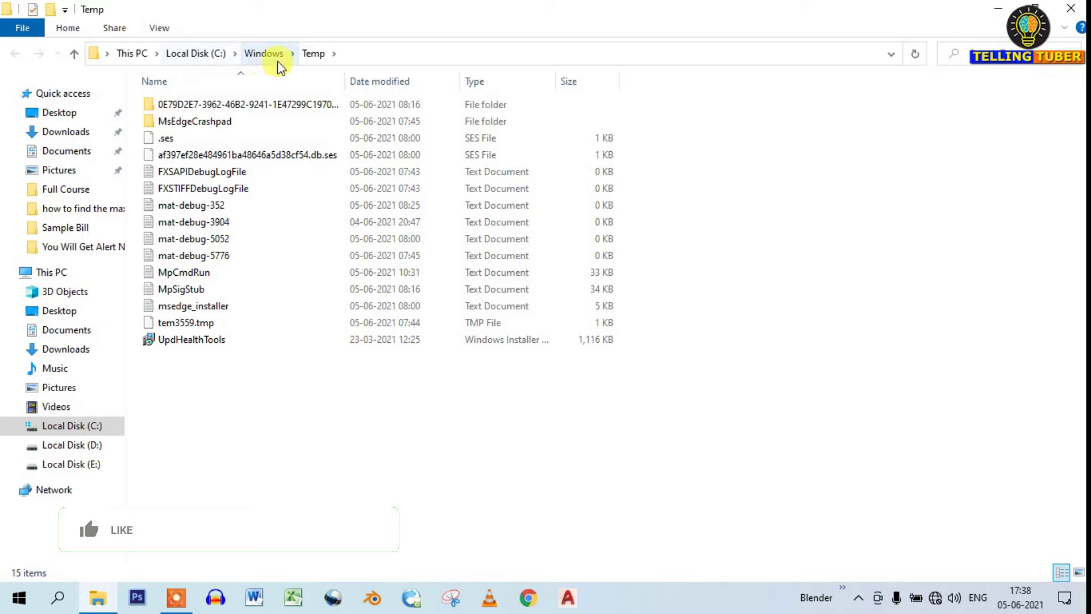
Step: Permanently delete all contents of the Windows Temp folder and close its window
drag(255, 464, 153, 100)
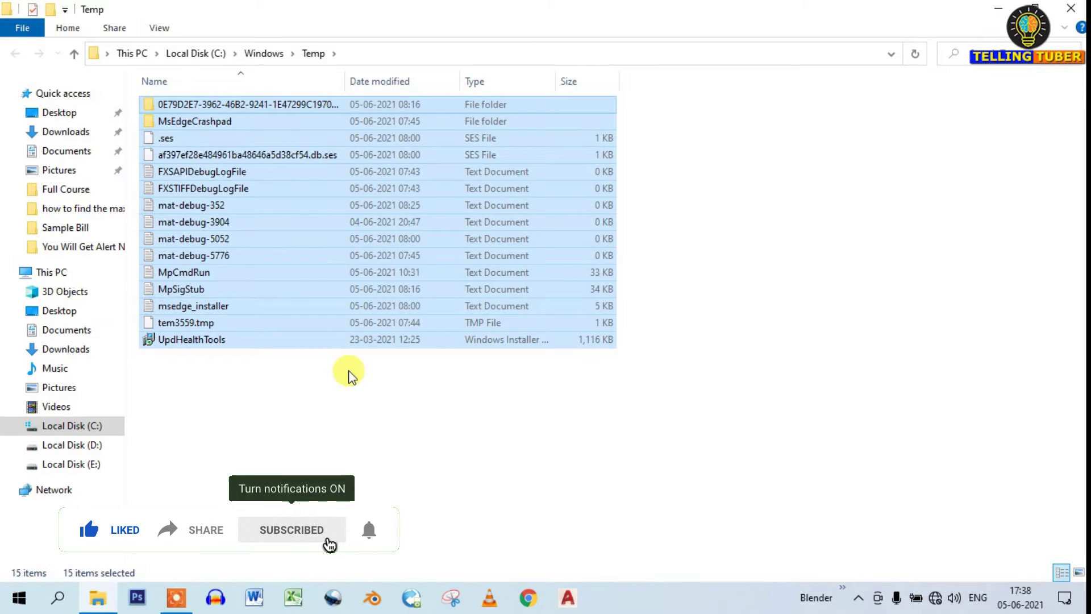
key(shift+Delete)
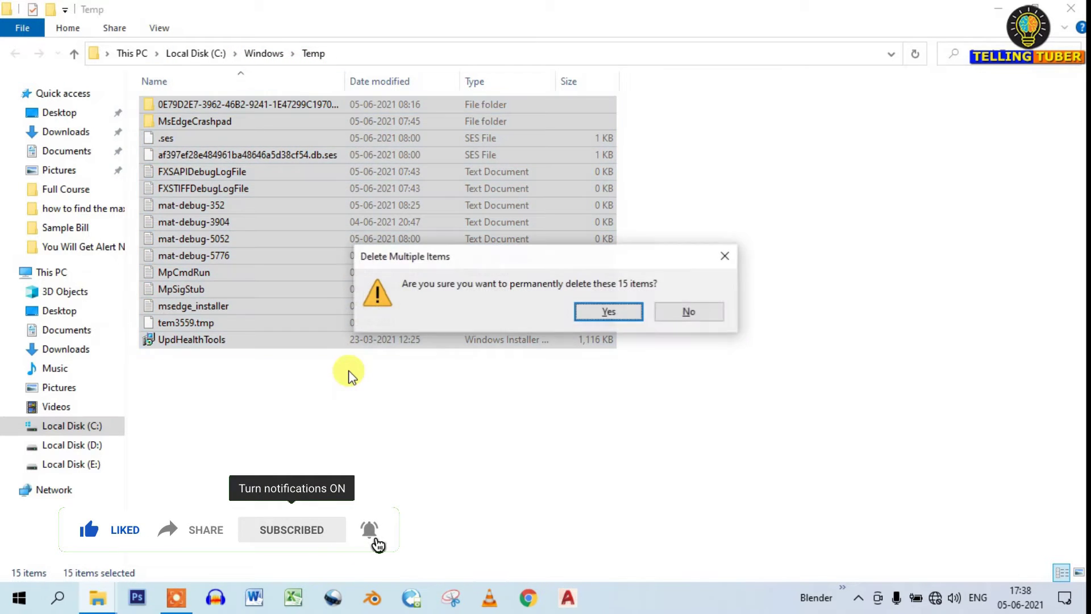
key(Return)
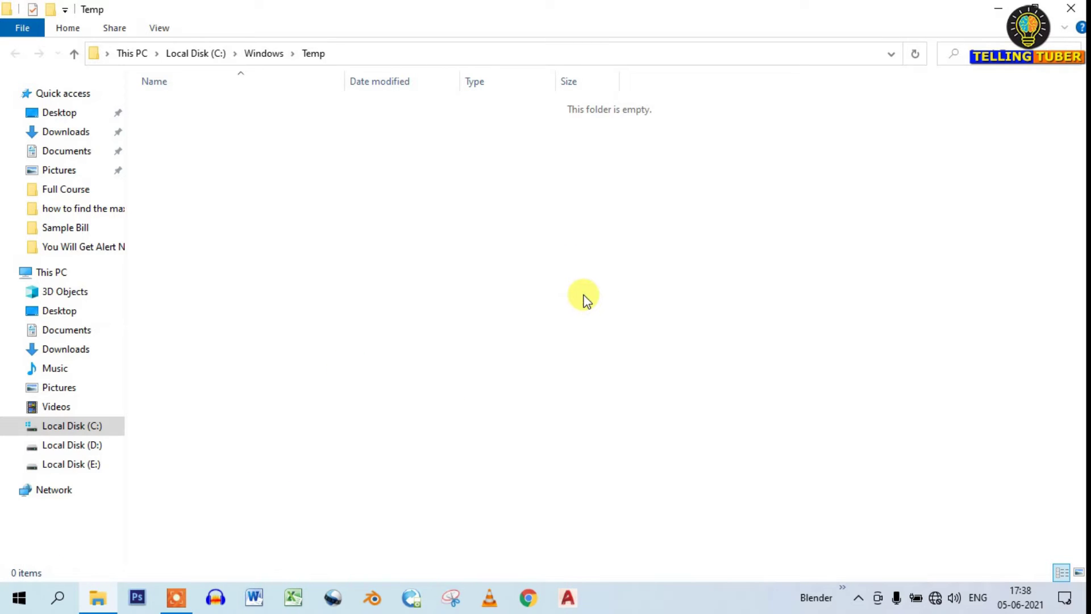
click(1071, 8)
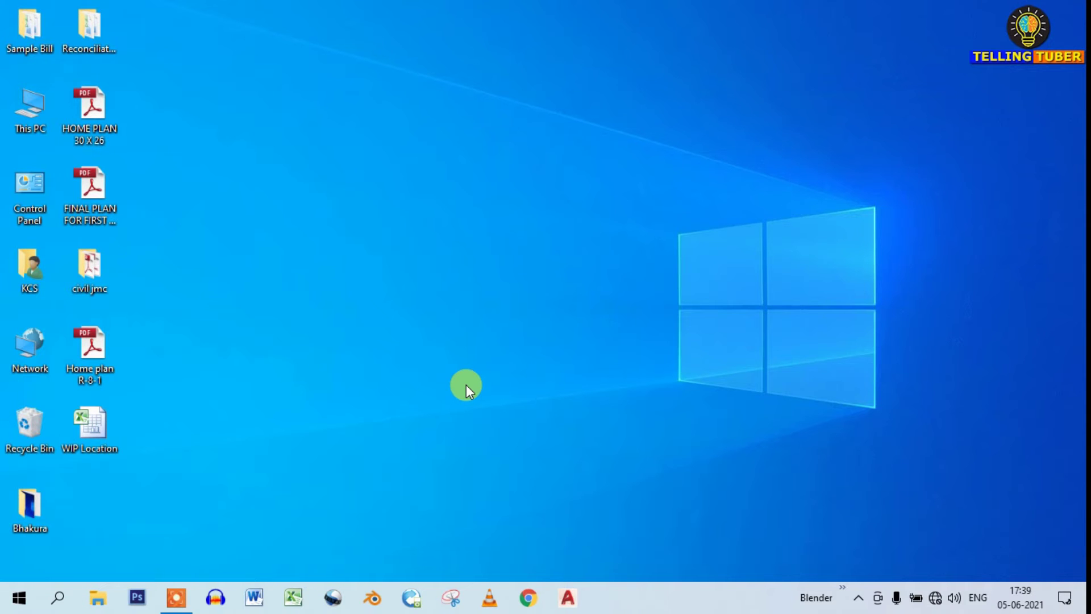
Step: Open the user's local Temp folder with the Run command %temp%
key(super+r)
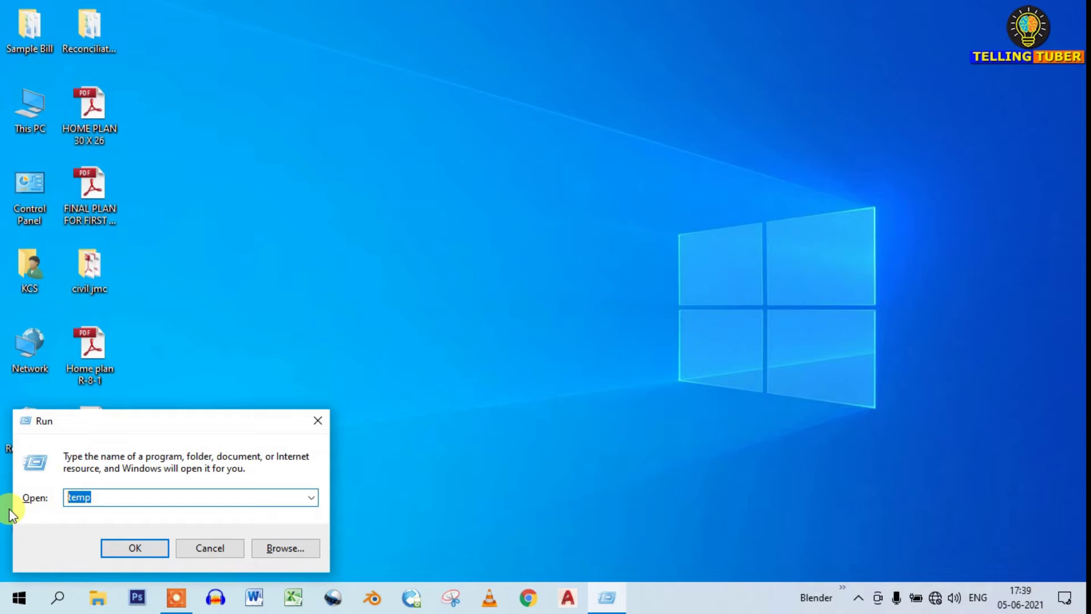
text(%te)
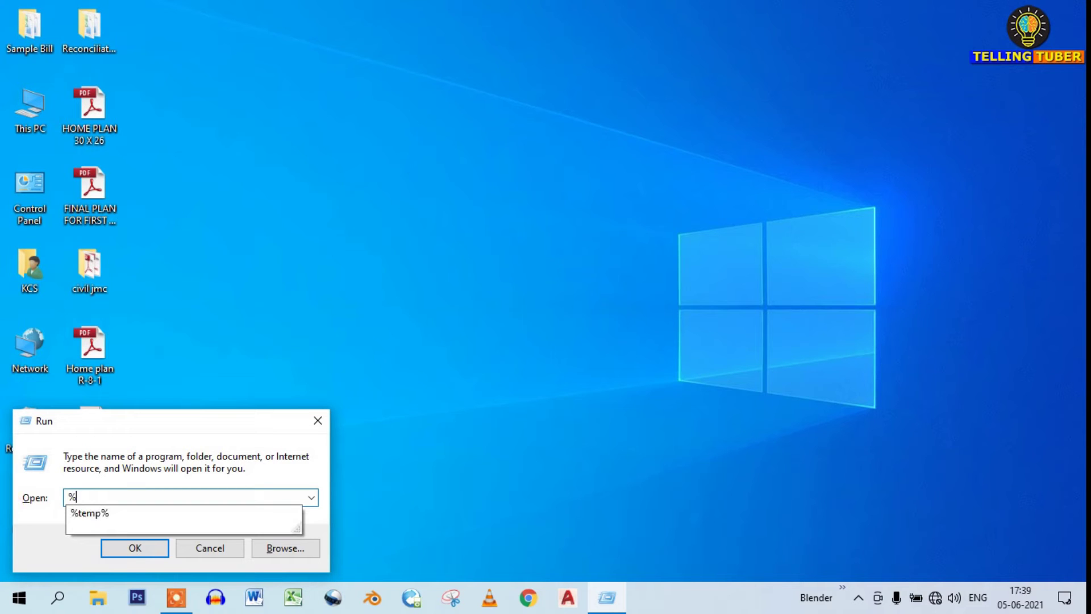
text(mp%)
key(Return)
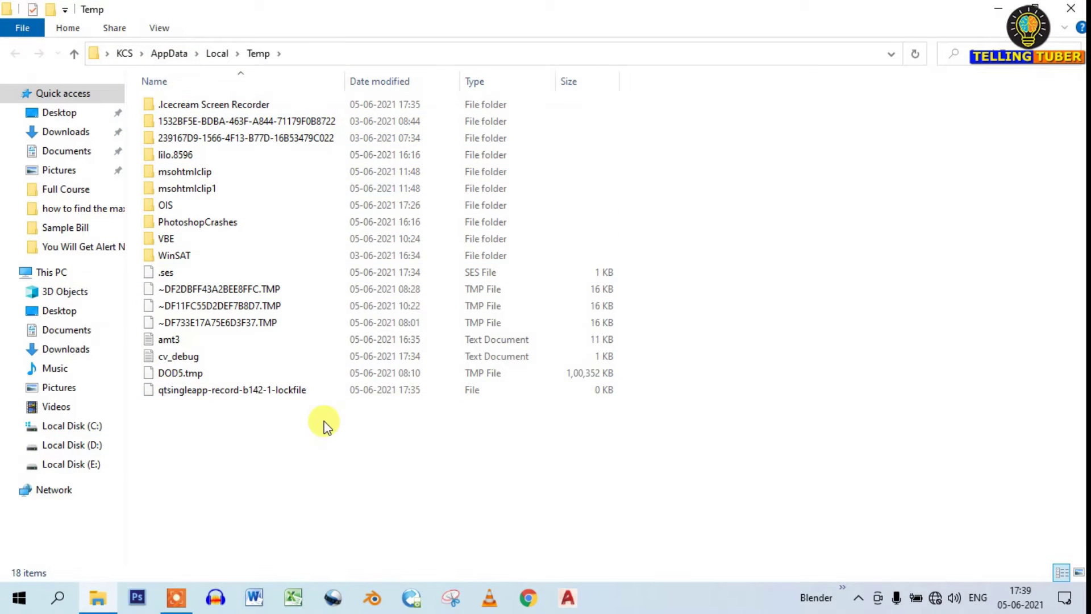
Step: Permanently delete the local Temp folder's contents except .Icecream Screen Recorder, granting administrator permission for all items, and close the window
drag(331, 460, 160, 93)
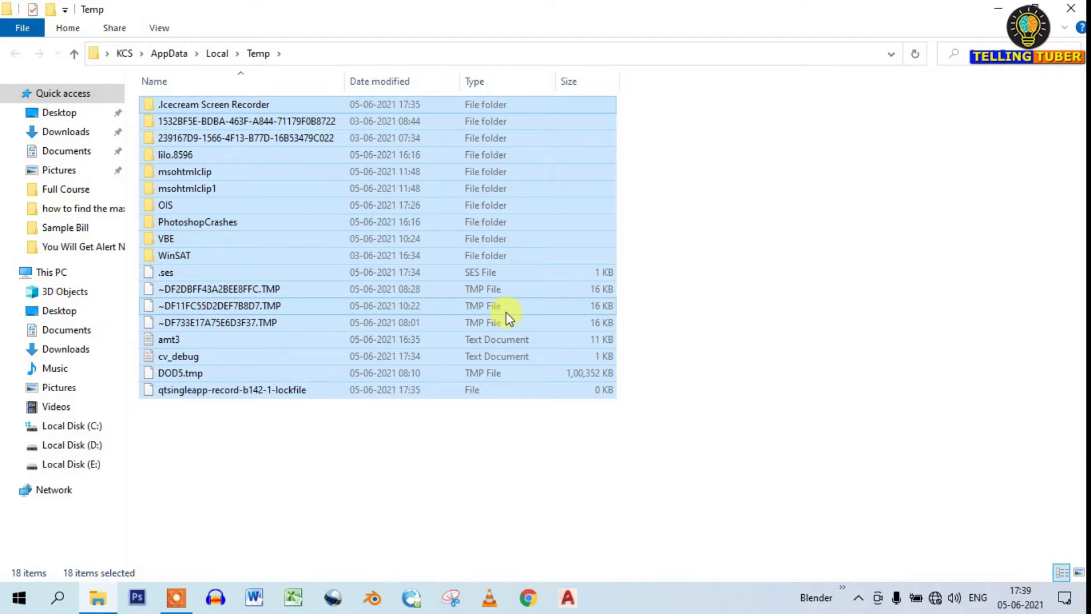
key(shift+Delete)
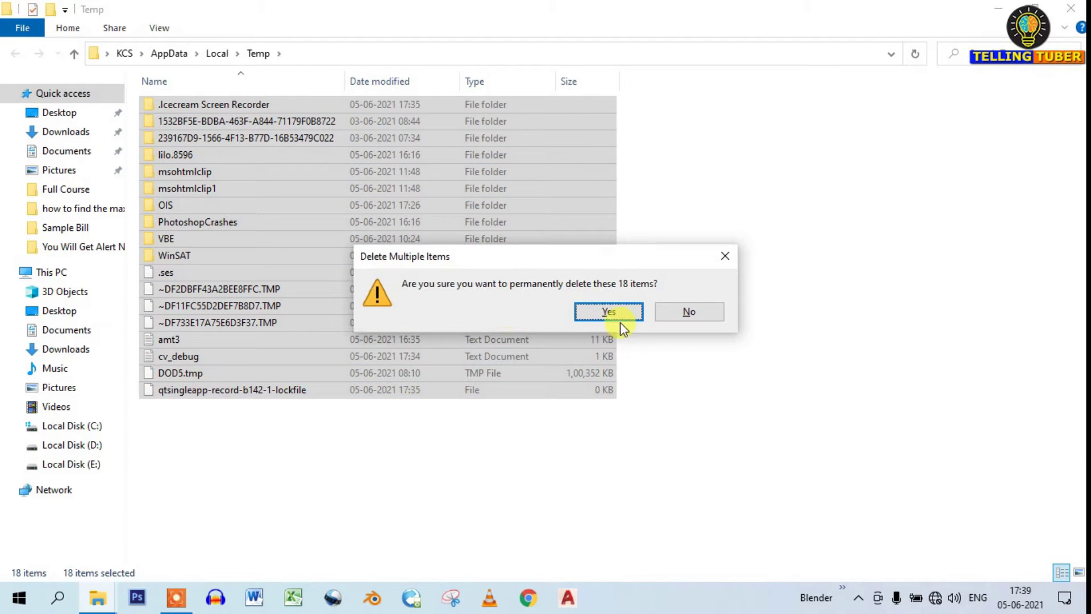
key(Escape)
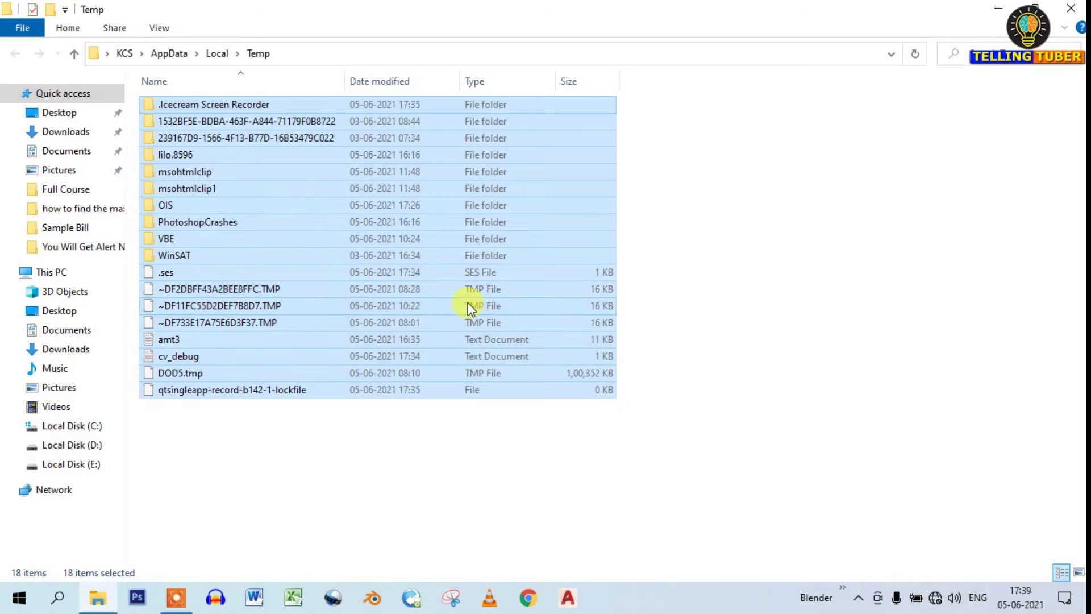
ctrl+click(240, 106)
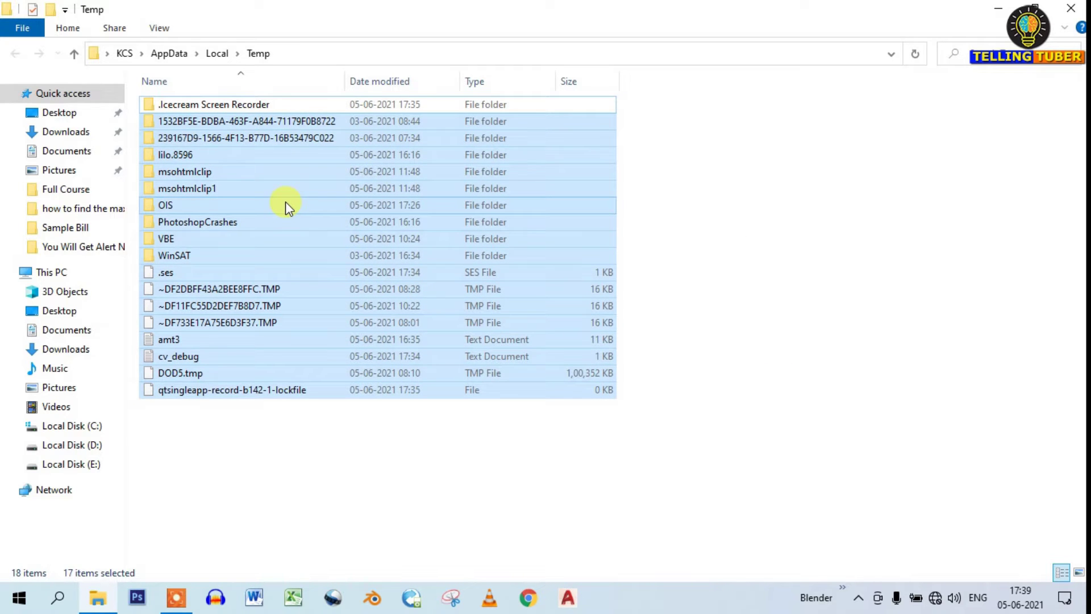
key(shift+Delete)
key(Return)
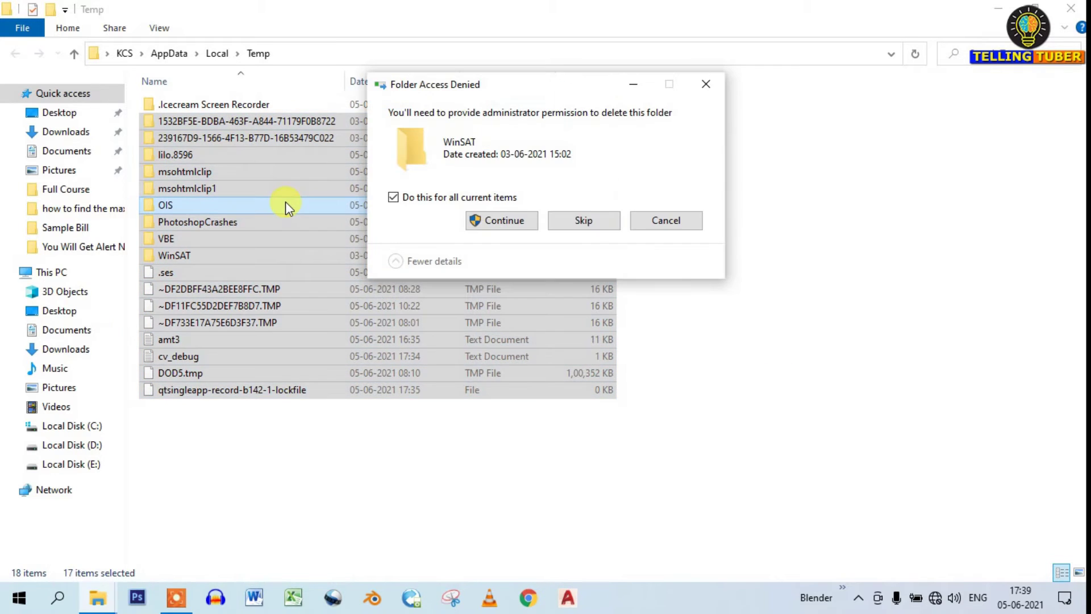
click(528, 220)
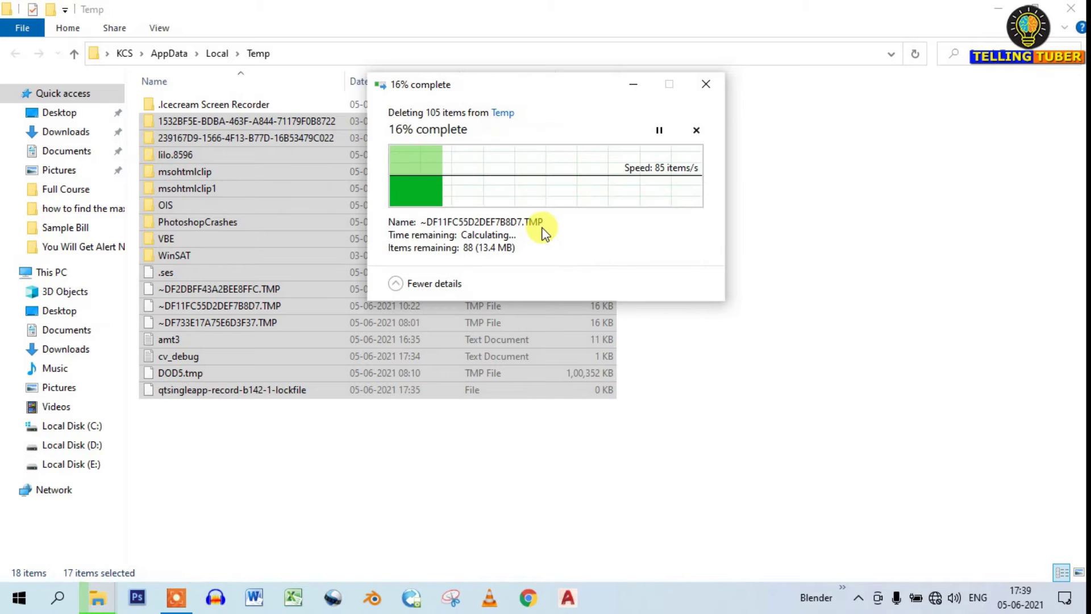
click(577, 256)
click(591, 260)
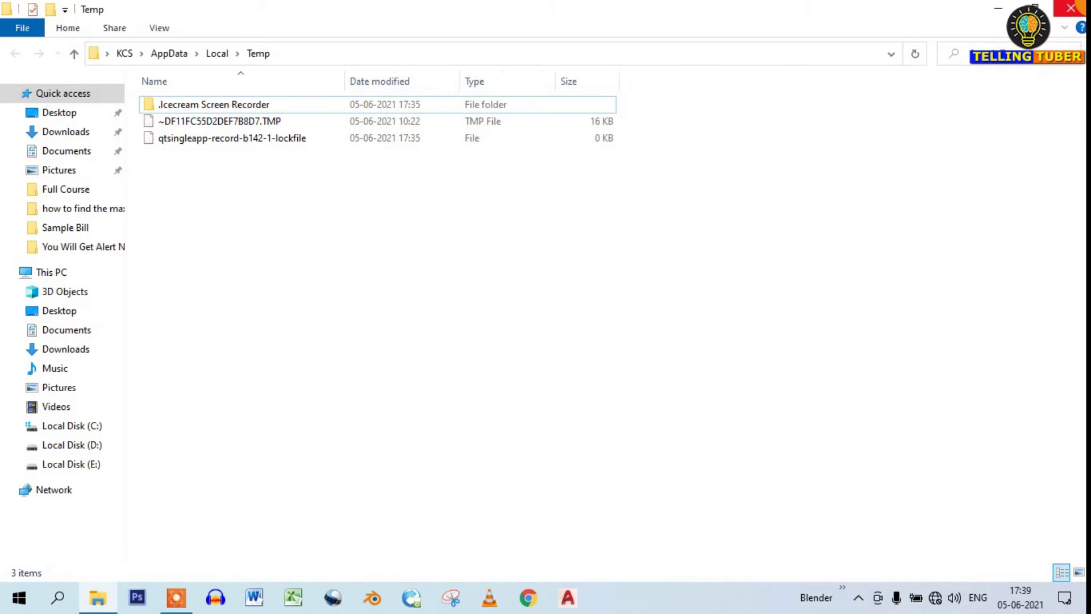
click(1071, 8)
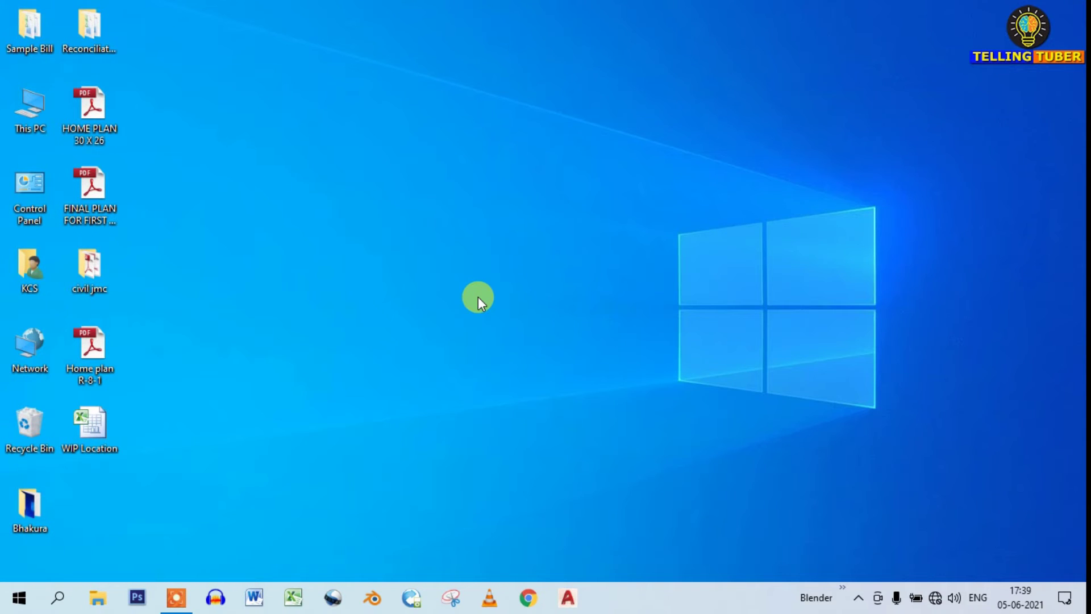
Step: Open the Windows prefetch folder with the Run command prefetch, granting permanent access to it
key(super+r)
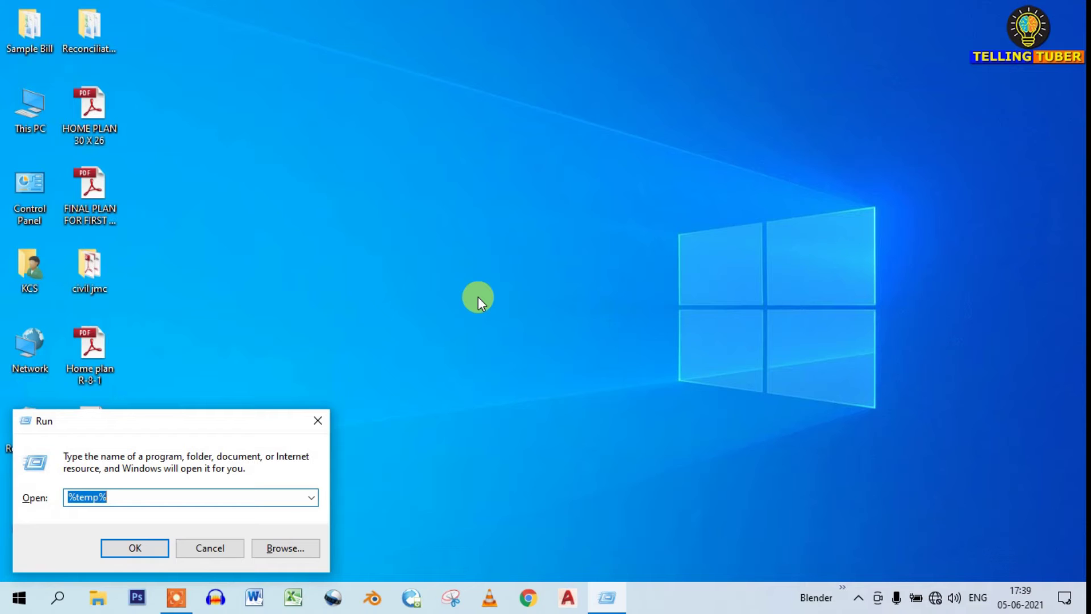
text(prefetch)
key(Return)
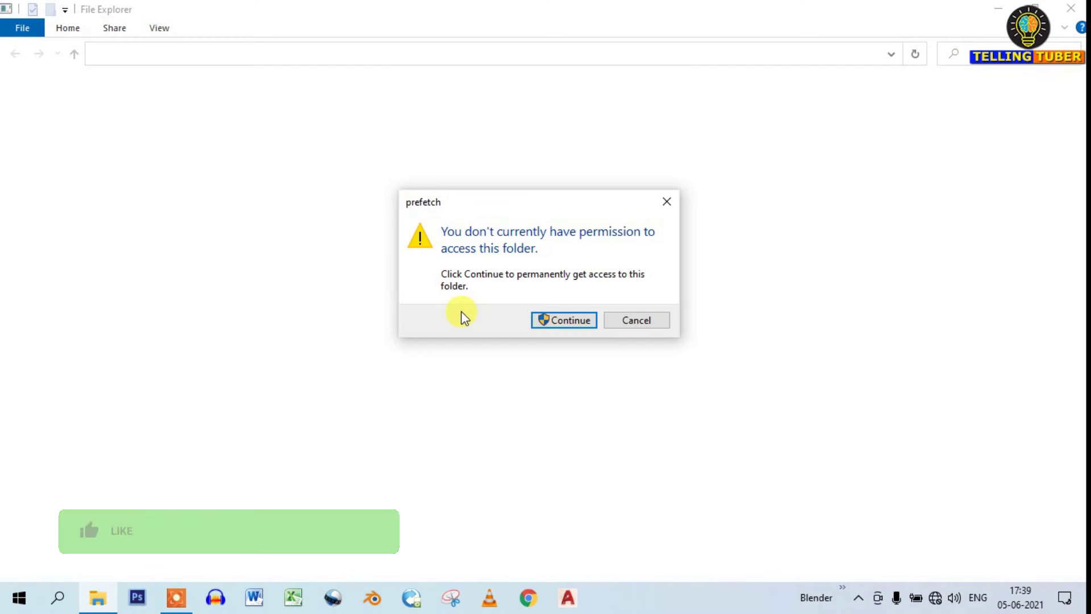
click(572, 317)
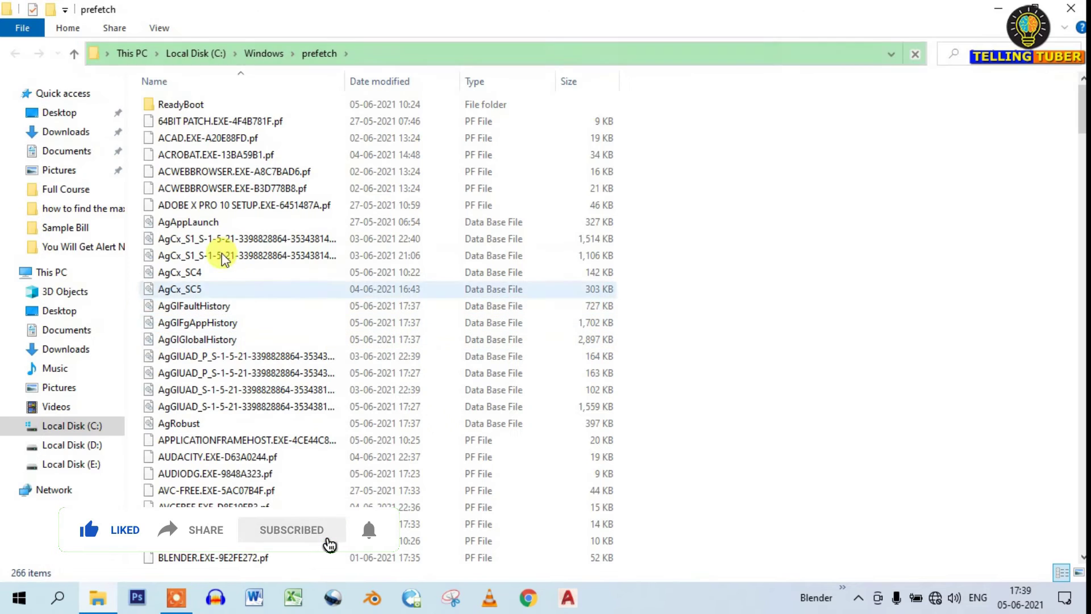
Step: Permanently delete all contents of the prefetch folder, skip the file that is in use, and close the folder window
scroll(699, 383, down, 9)
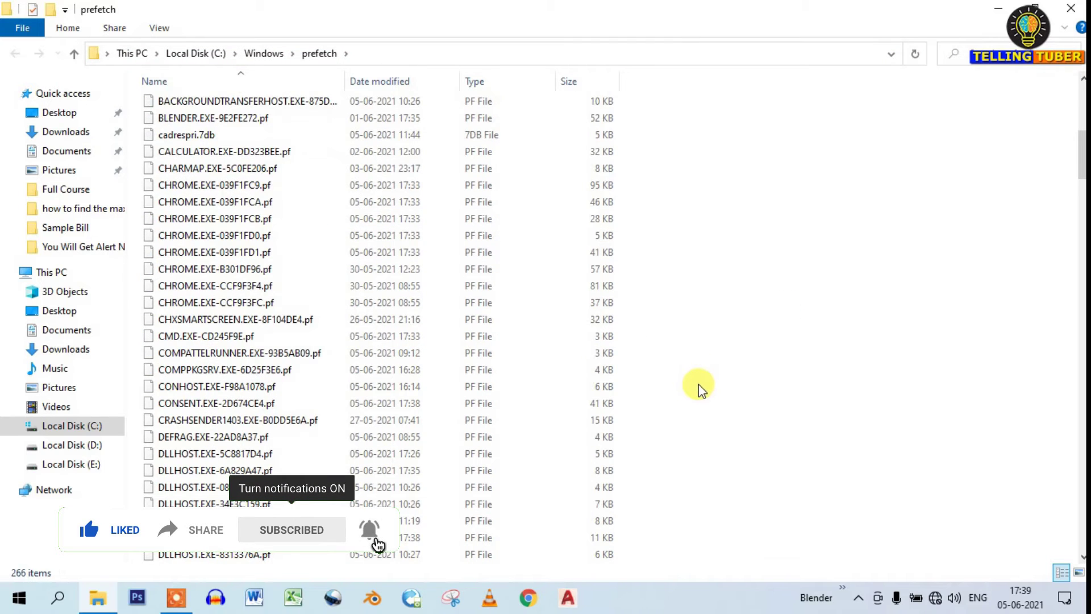
key(ctrl+a)
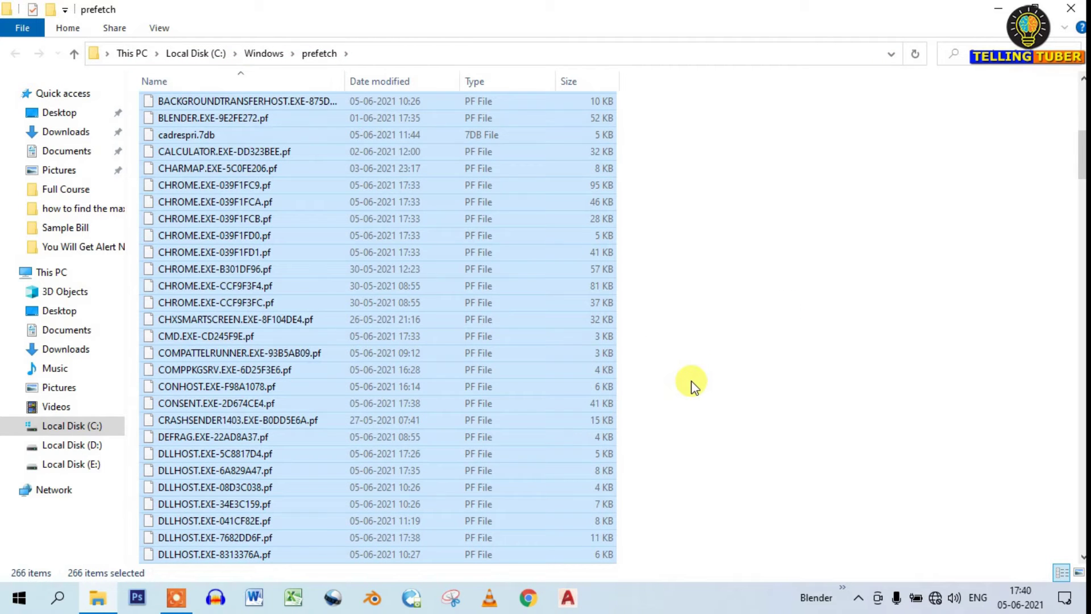
key(shift+Delete)
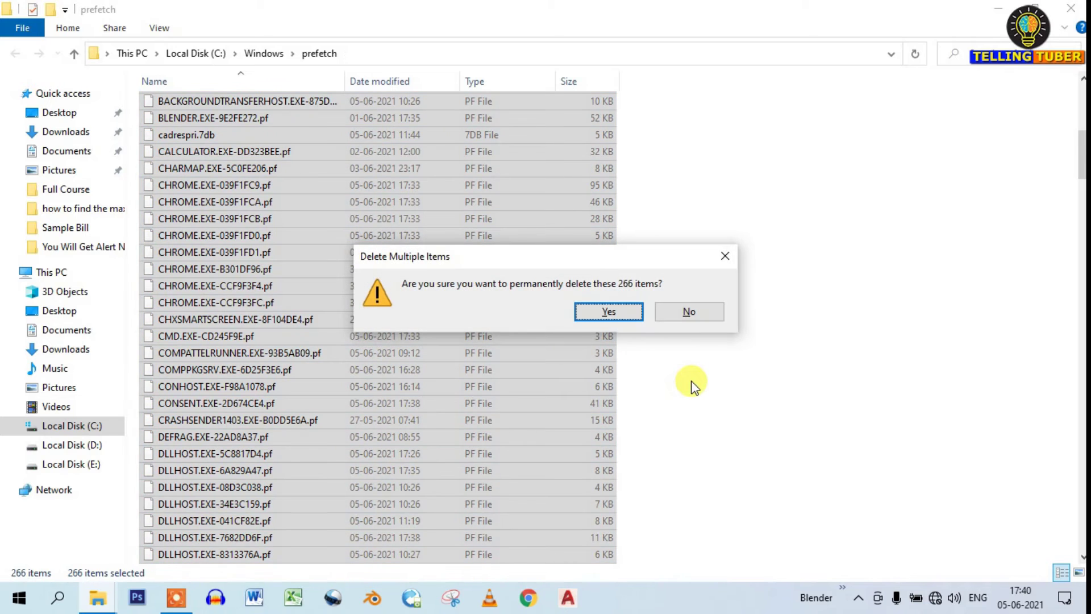
key(Return)
click(518, 245)
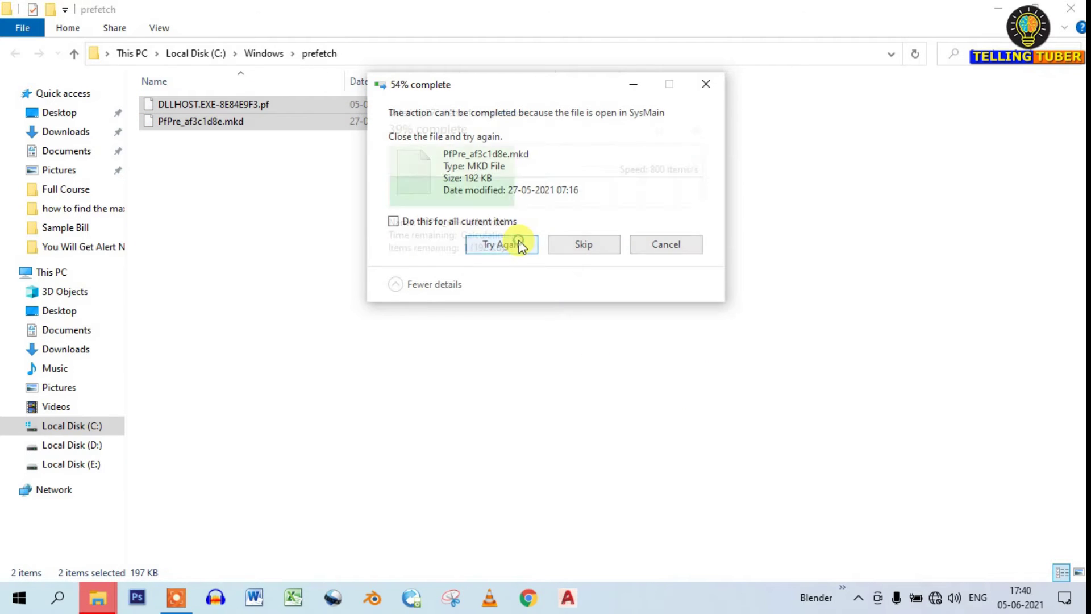
click(585, 244)
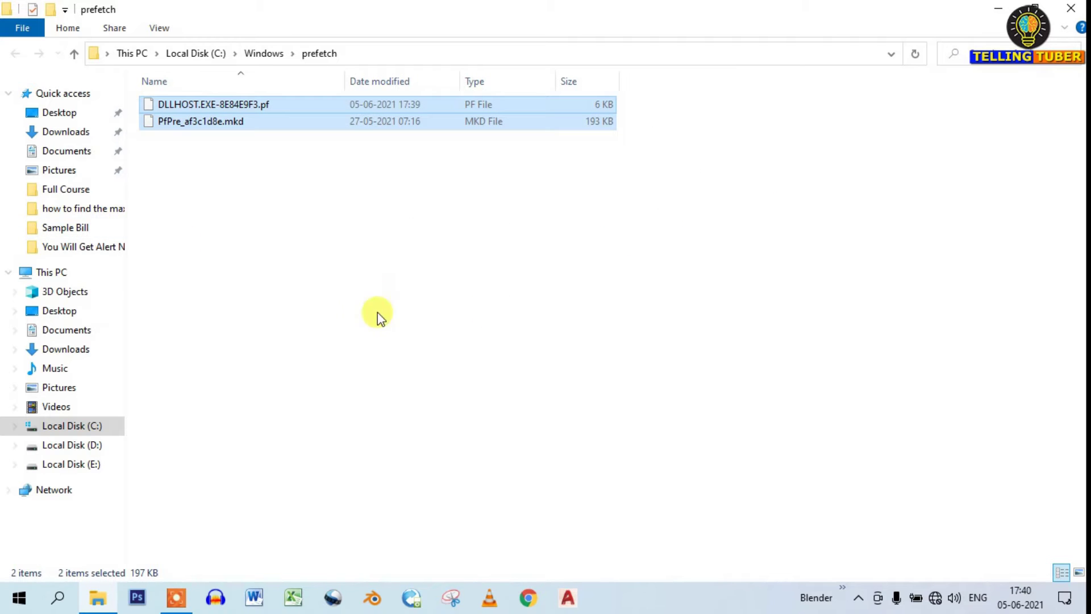
click(1071, 8)
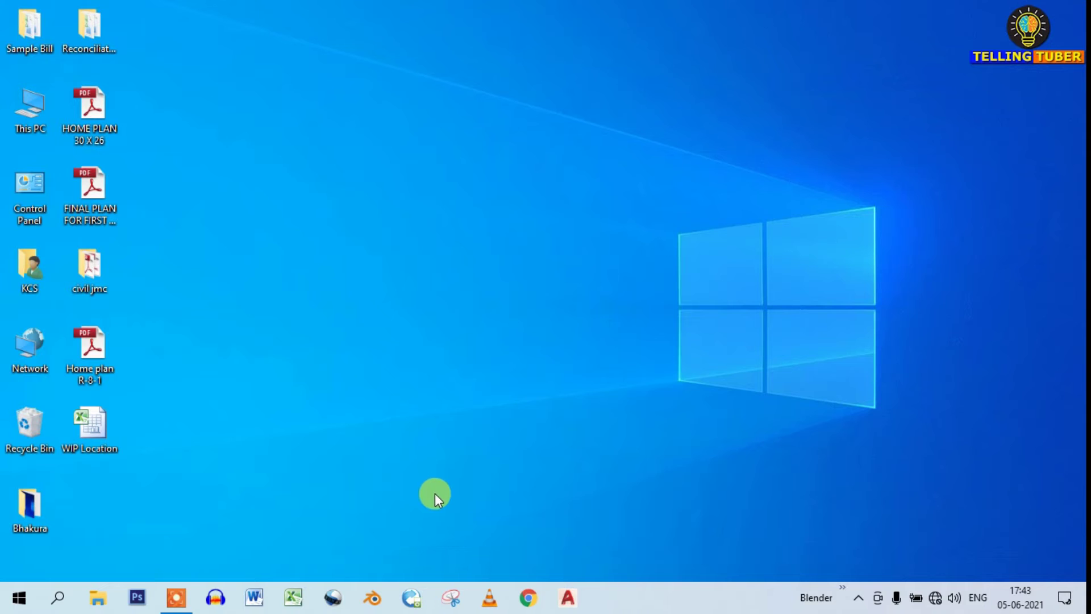
Step: Switch to Chrome, show its browsing history, and open the Clear browsing data dialog
click(491, 596)
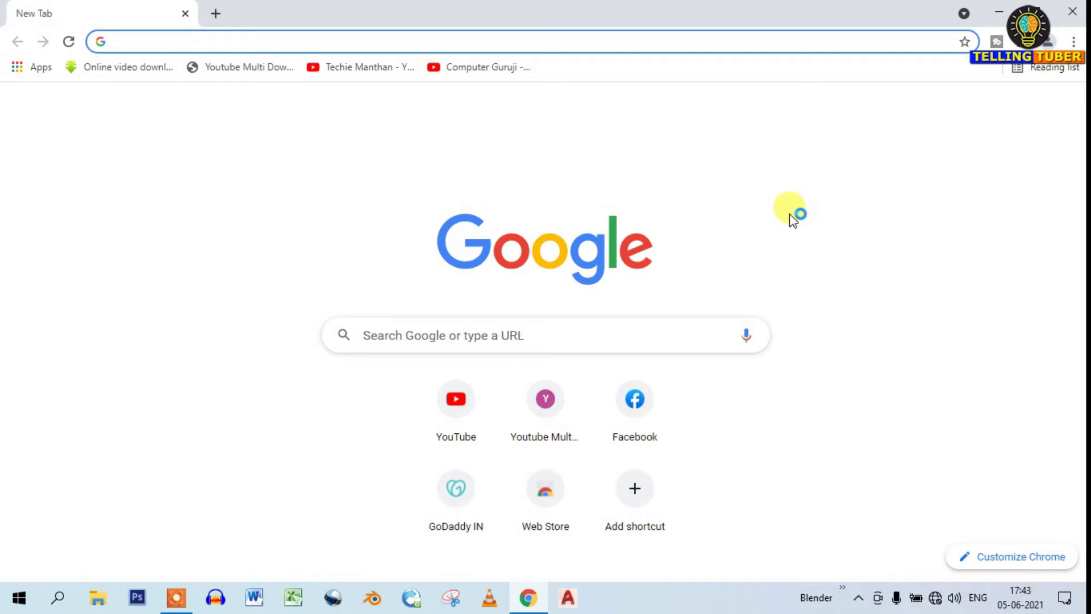
key(ctrl+h)
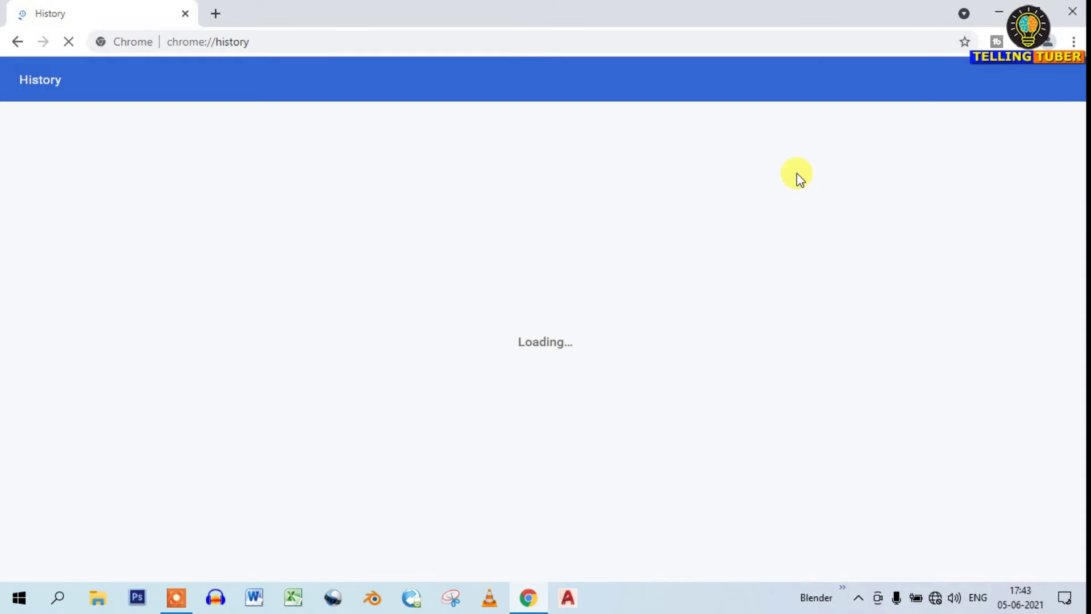
click(1074, 42)
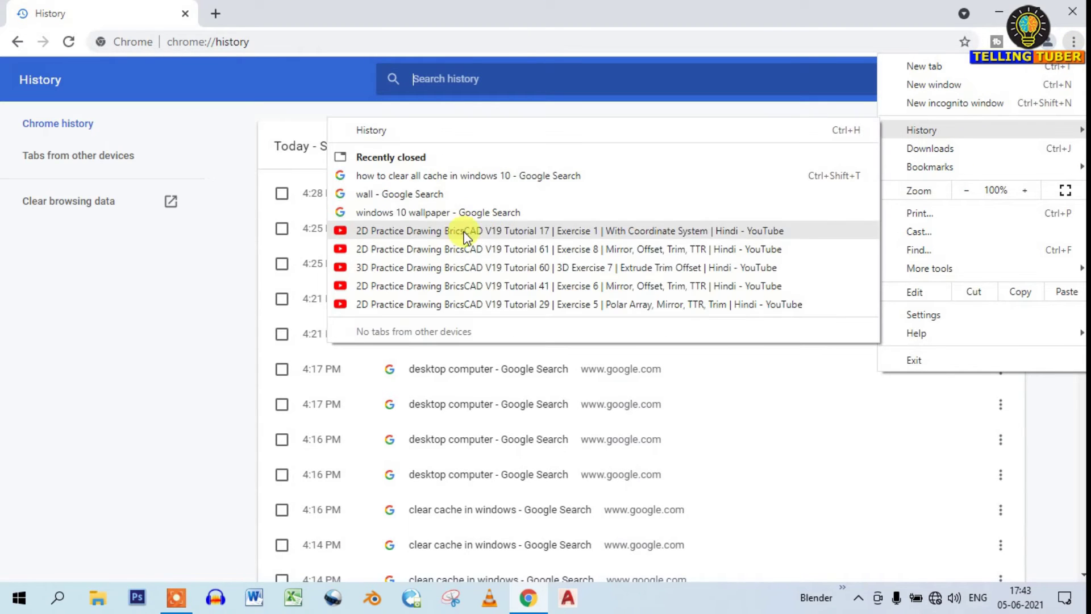
click(798, 414)
click(798, 413)
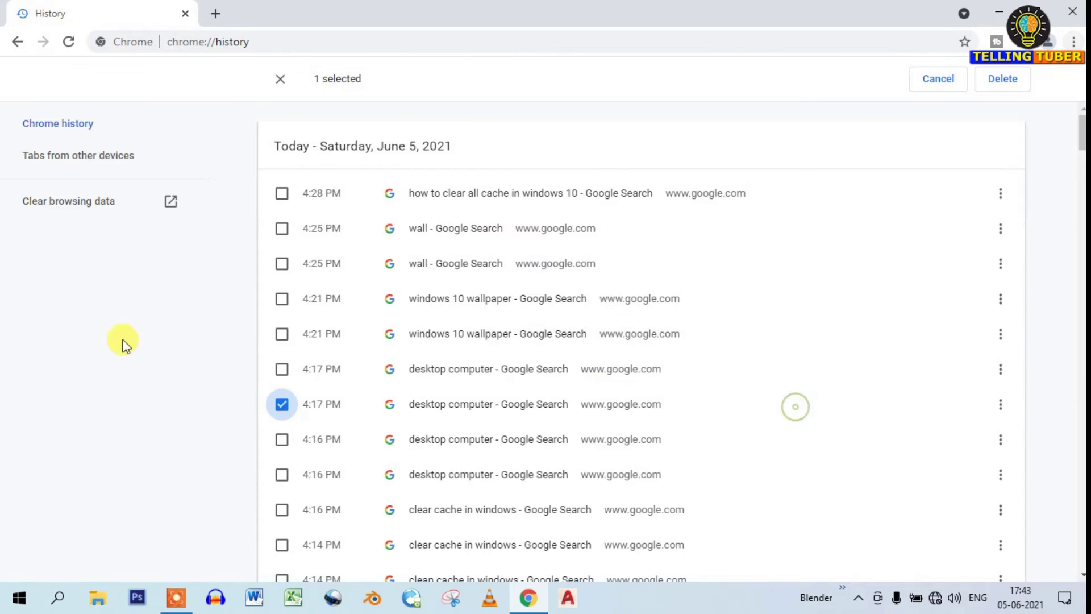
click(84, 200)
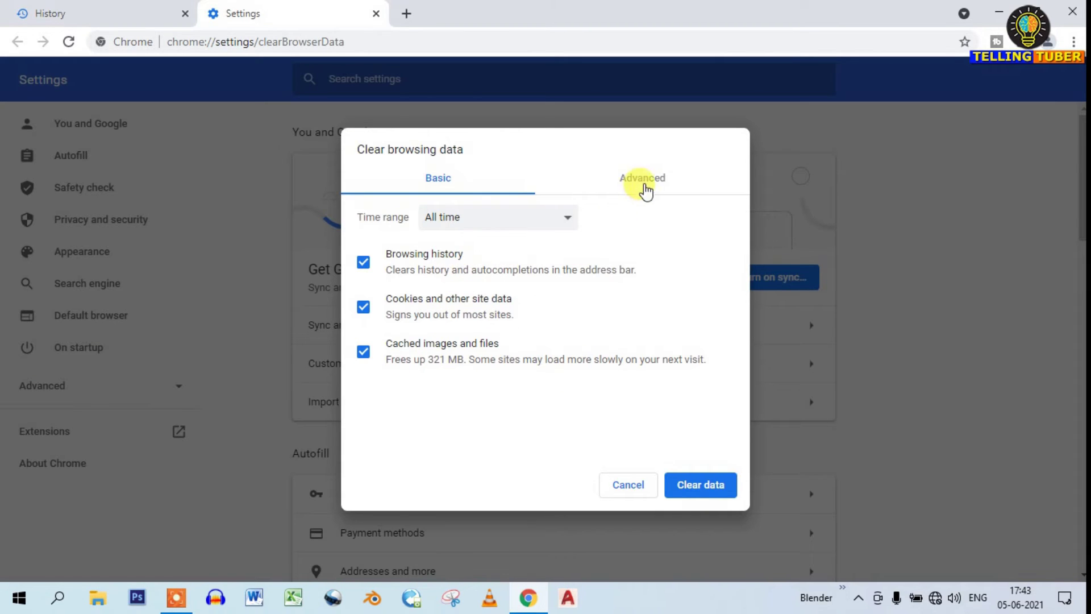
Step: Include passwords and other sign-in data, autofill form data, Site Settings and hosted app data in the advanced clearing options
click(641, 186)
scroll(410, 422, down, 2)
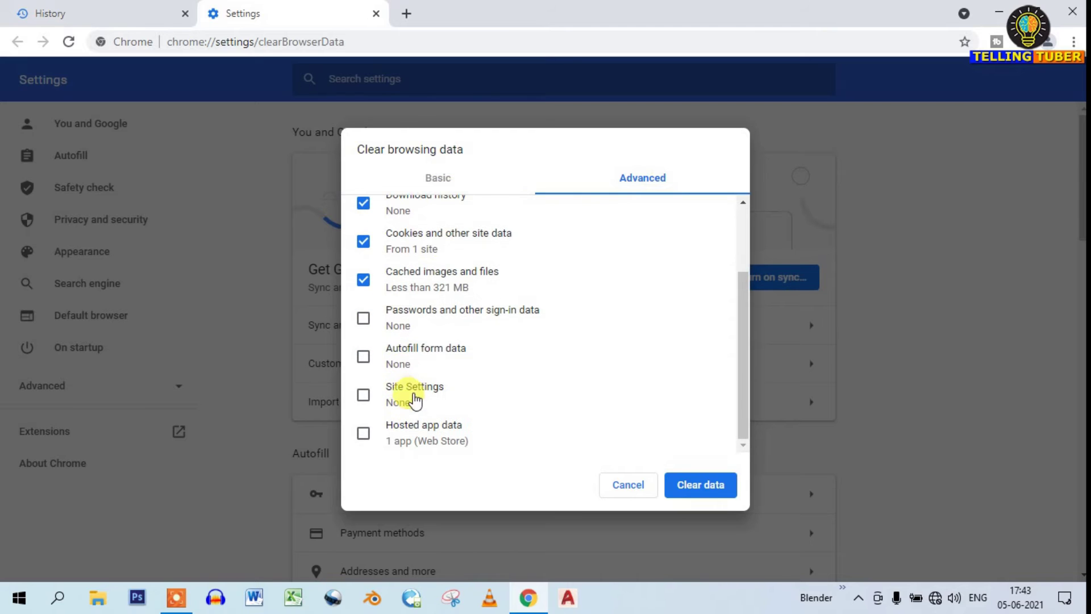
click(402, 354)
click(401, 324)
click(409, 400)
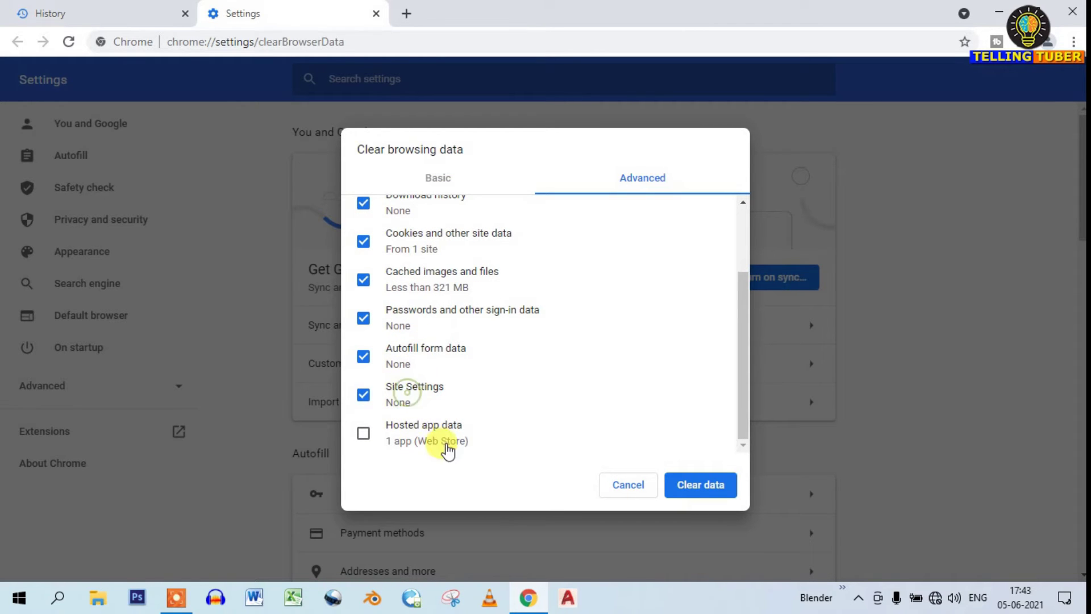
click(428, 439)
Step: Clear all-time browsing history, cookies and cached images and files with the basic options, and close Chrome
click(406, 185)
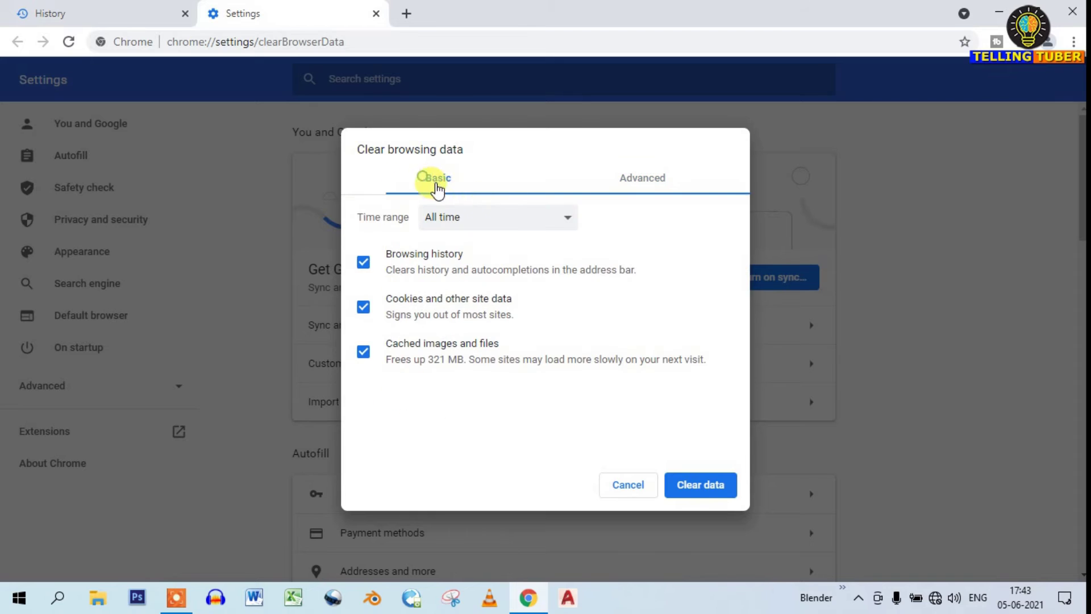
click(688, 486)
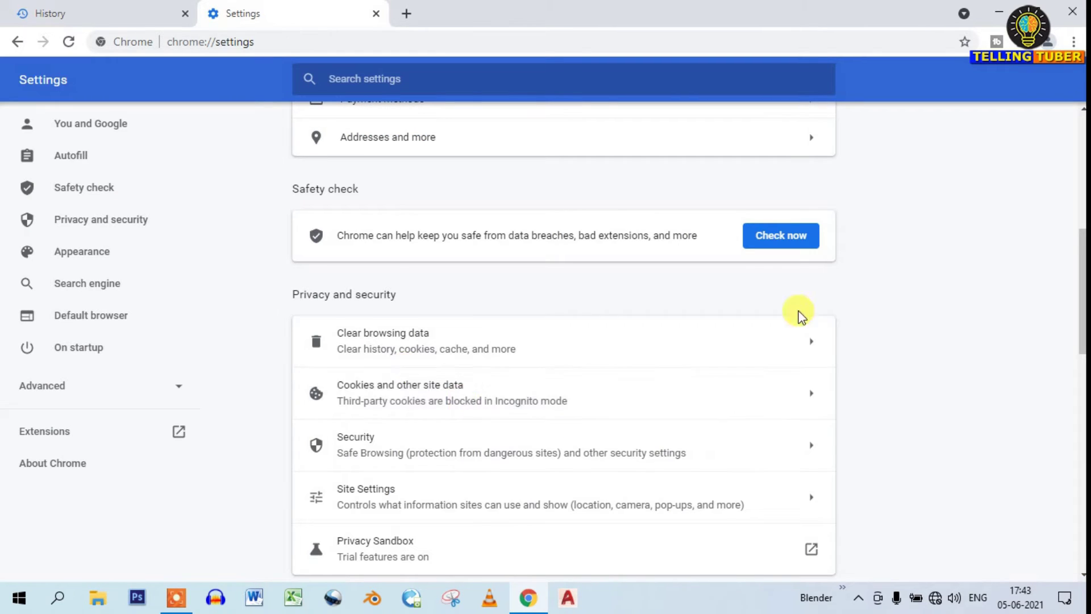
click(1073, 12)
Step: Switch to Microsoft Edge and open the Clear browsing data dialog from its history
click(19, 597)
click(602, 312)
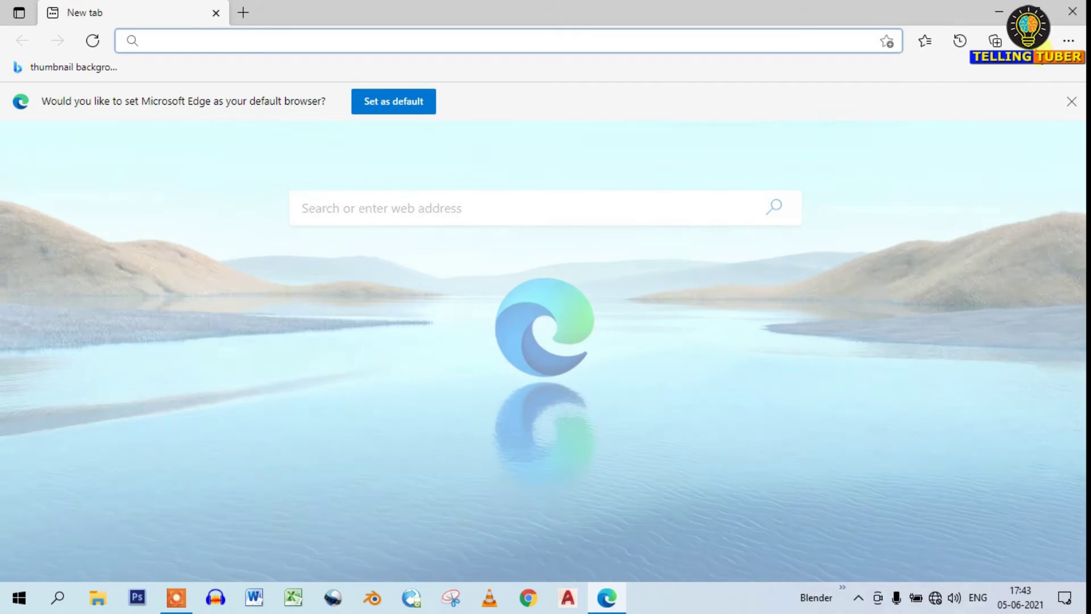
click(1069, 41)
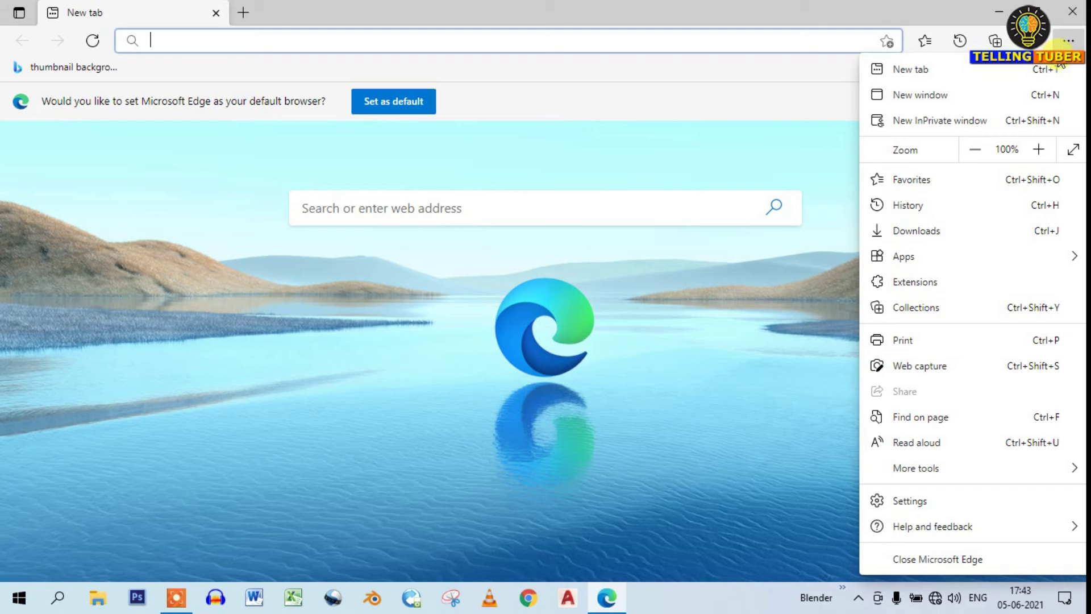
click(948, 212)
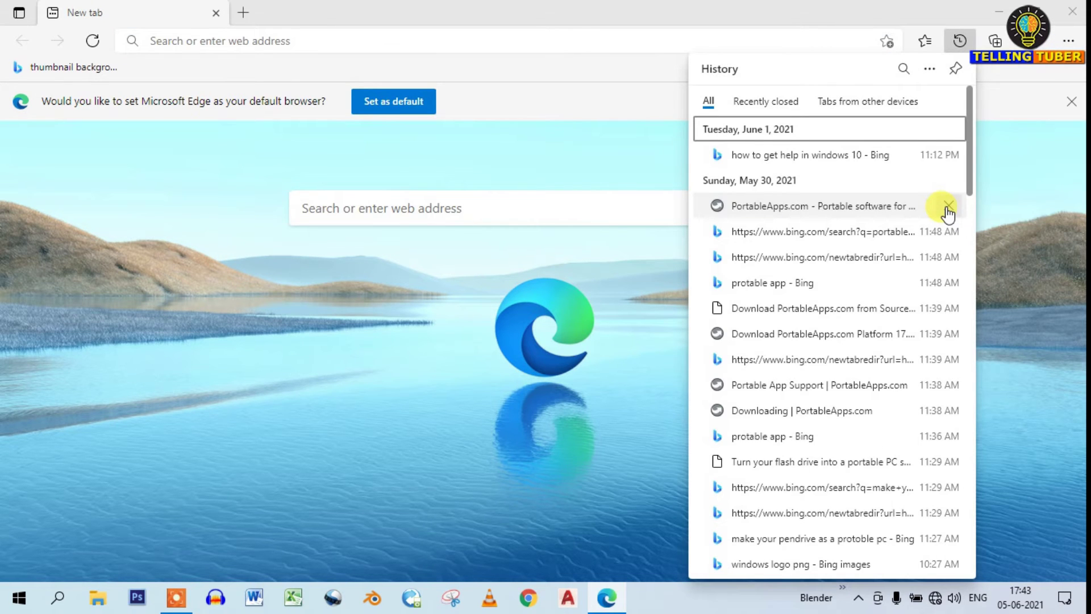
click(930, 68)
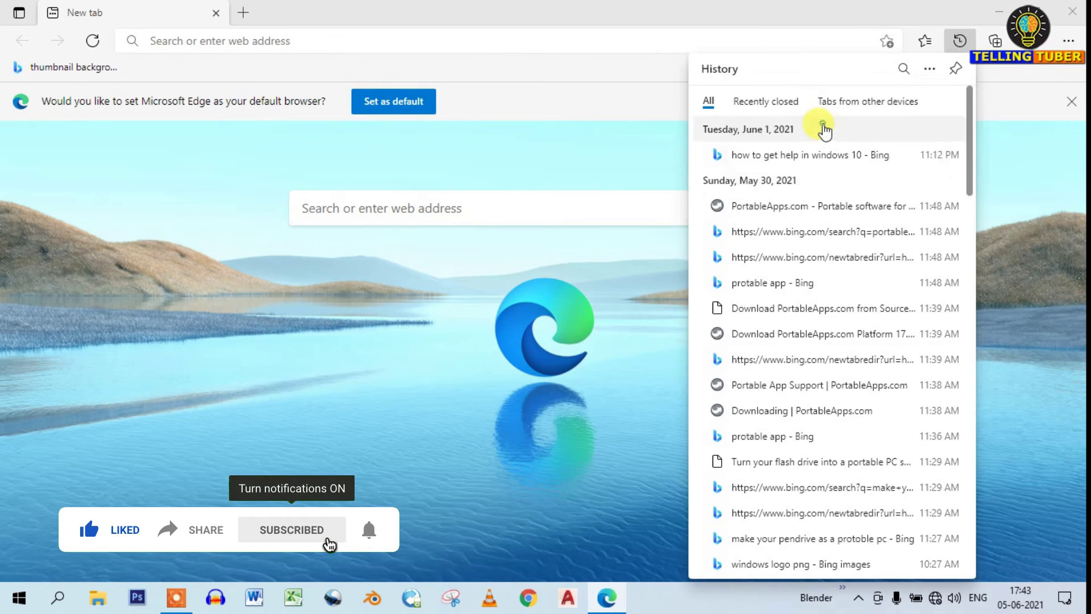
click(825, 128)
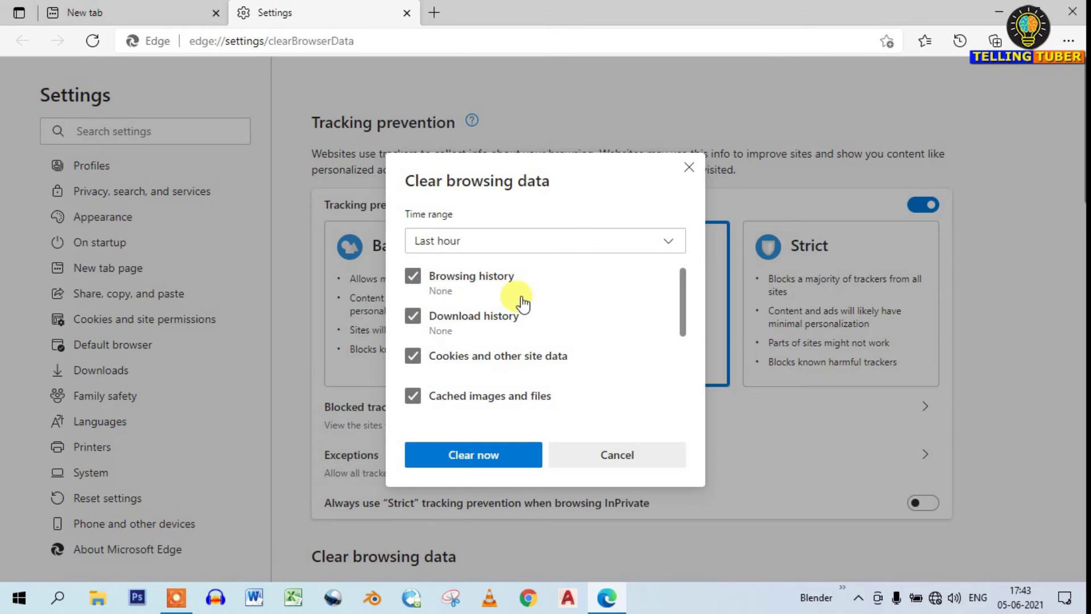
Step: Set the clearing time range to All time and include passwords, autofill form data and site permissions
click(588, 244)
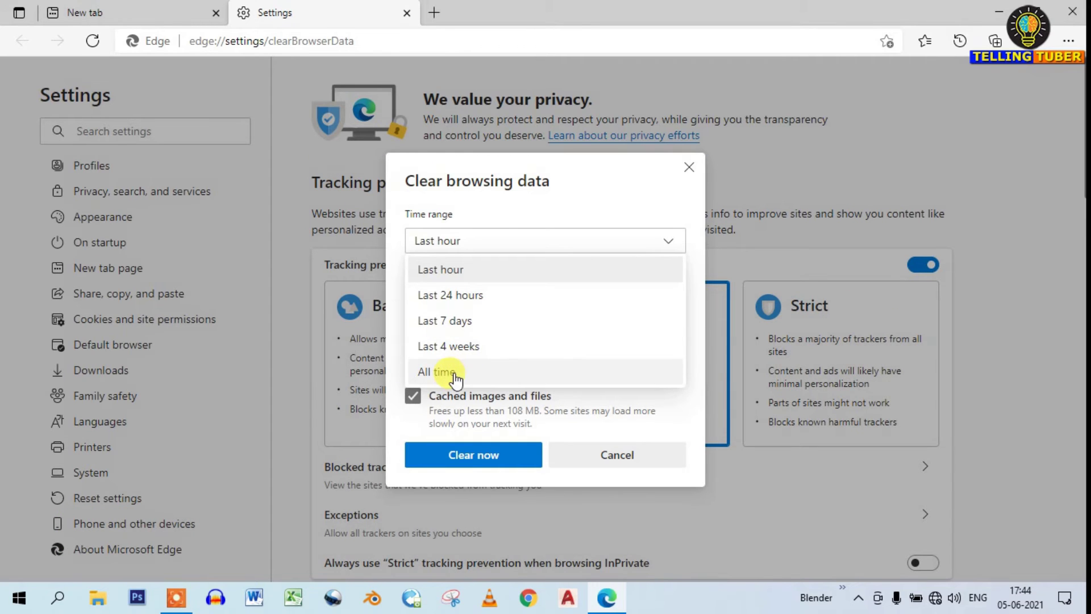
click(437, 370)
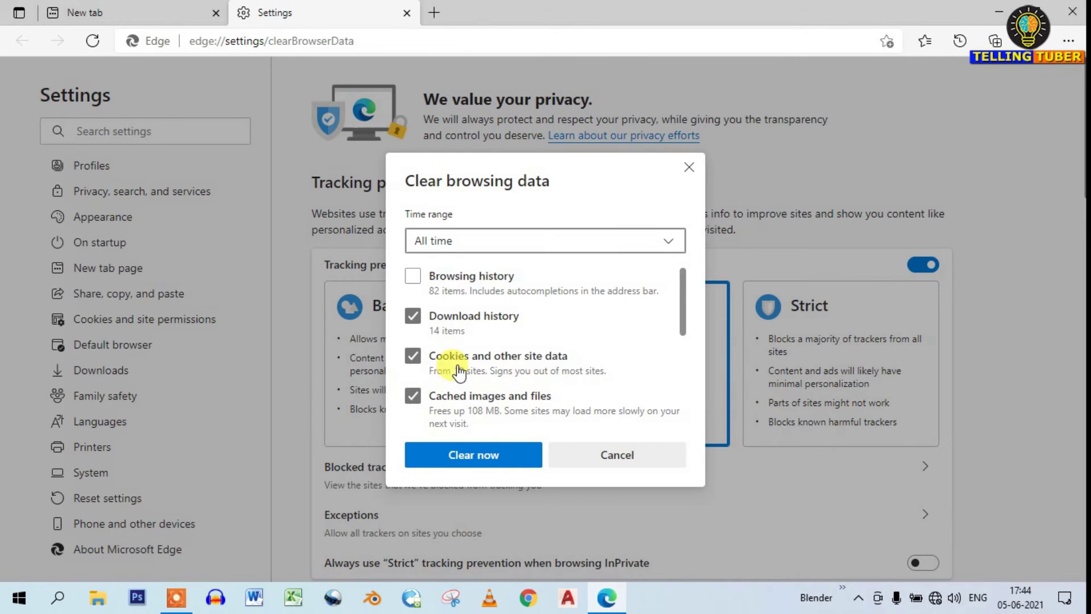
scroll(577, 324, down, 2)
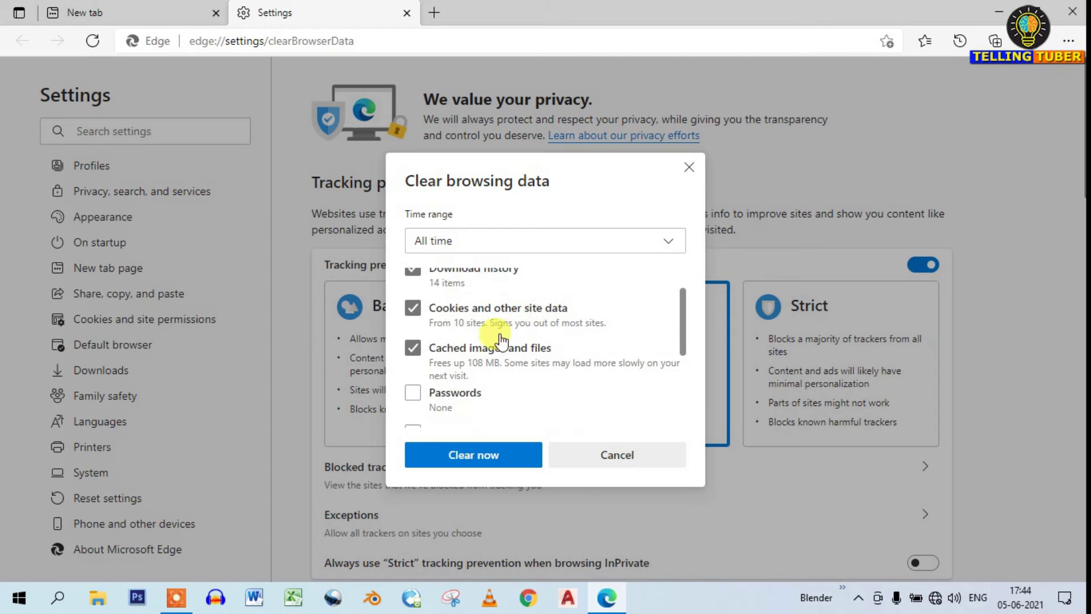
click(422, 372)
scroll(506, 376, down, 1)
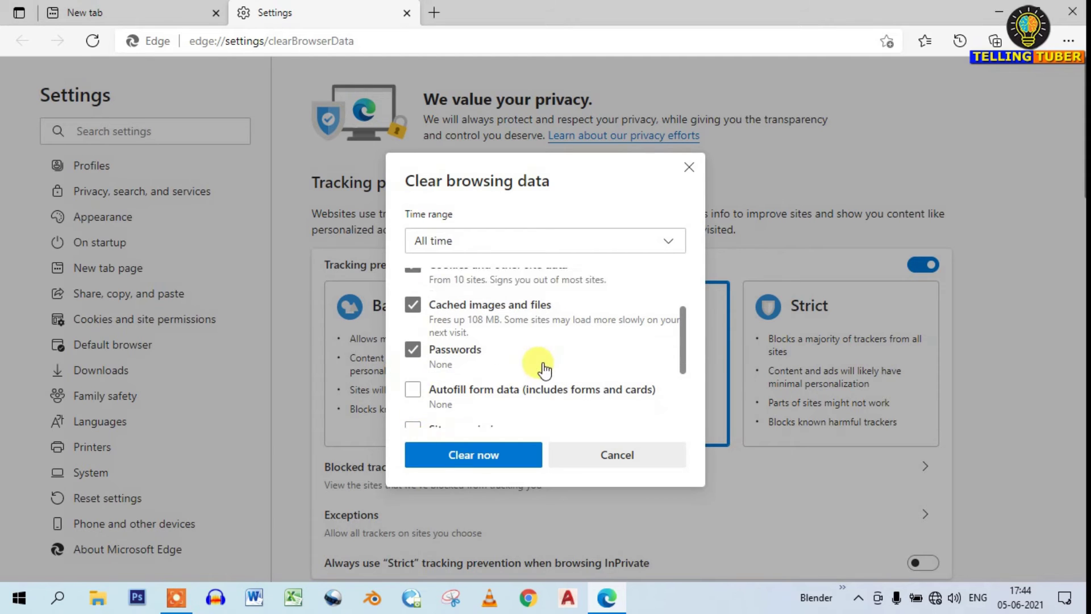
click(419, 361)
click(418, 401)
Step: Include data from the previous Microsoft Edge version and Media Foundation data, clear the selected data, and close Edge
scroll(418, 401, down, 1)
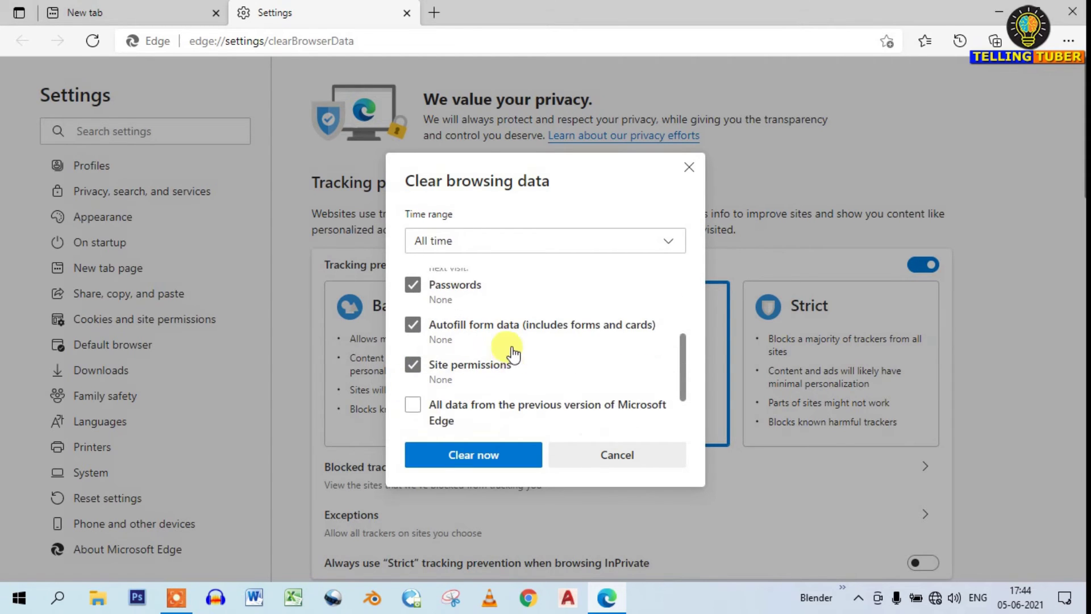
click(413, 394)
scroll(565, 348, down, 1)
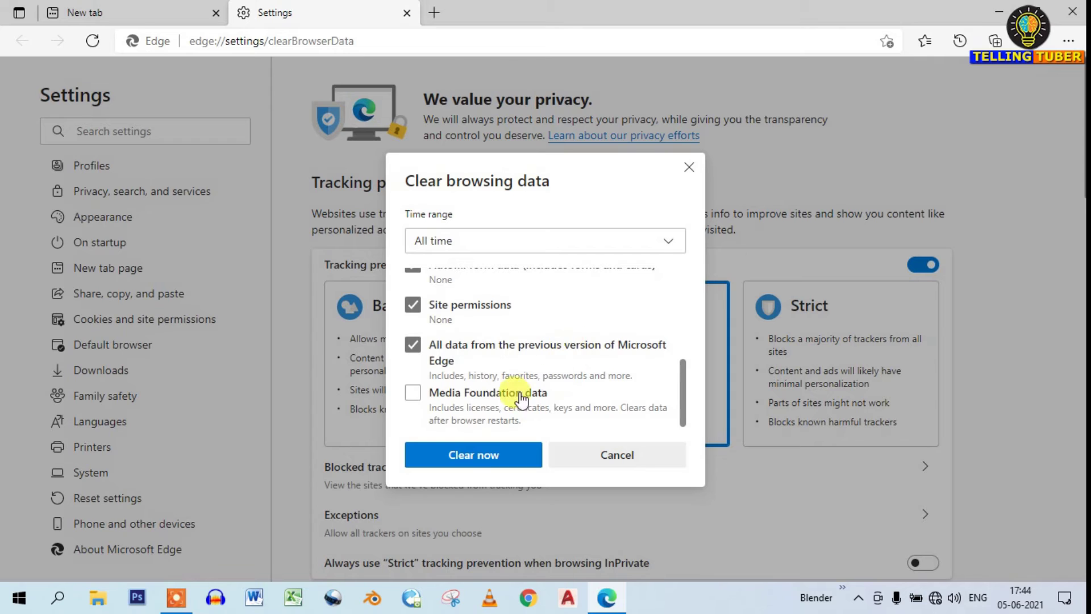
click(412, 392)
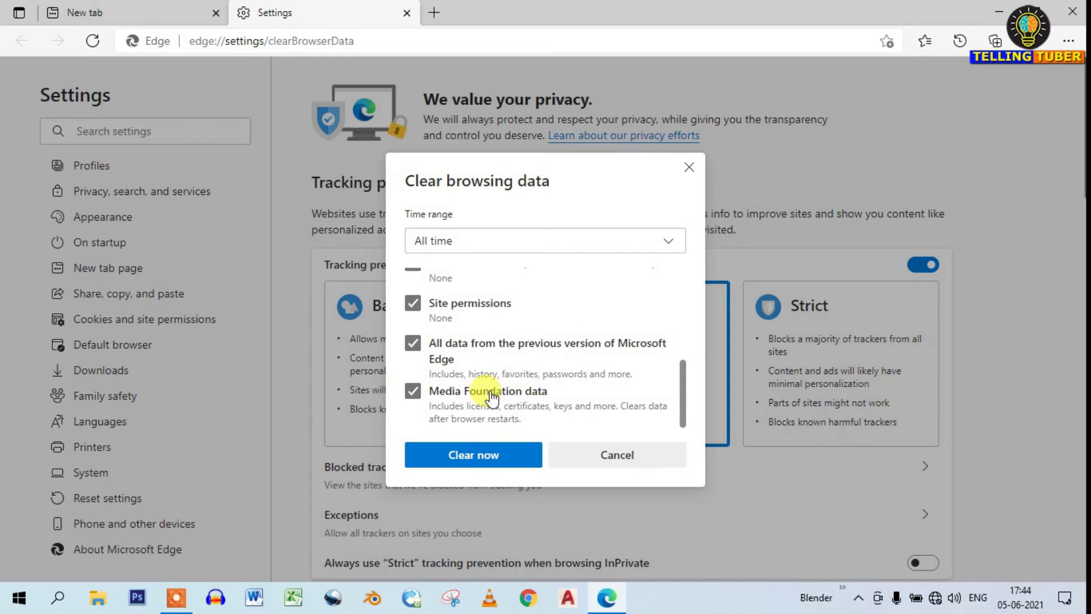
click(515, 461)
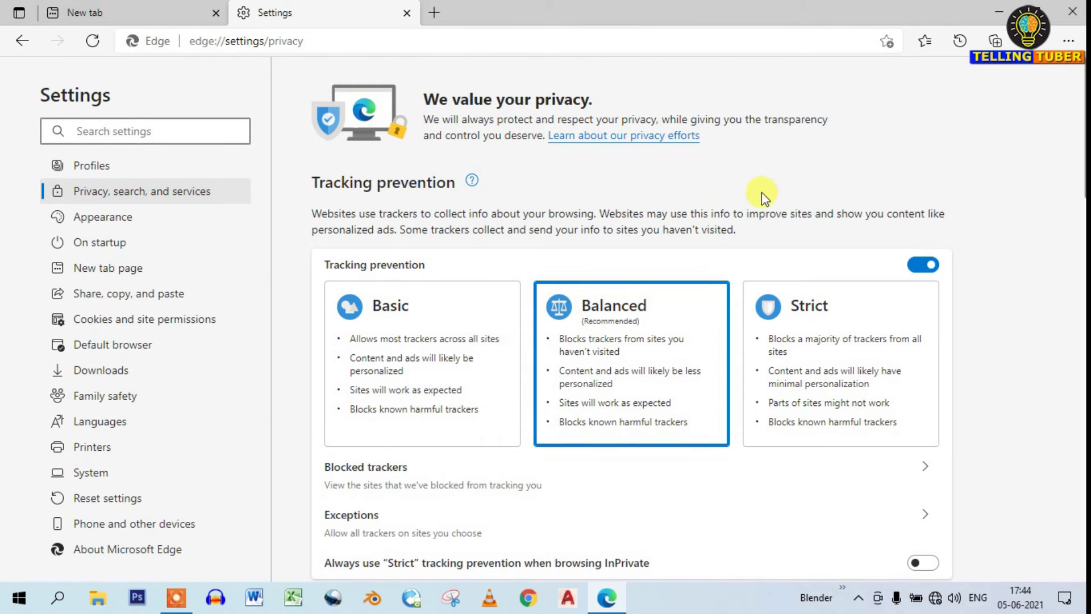
click(1072, 12)
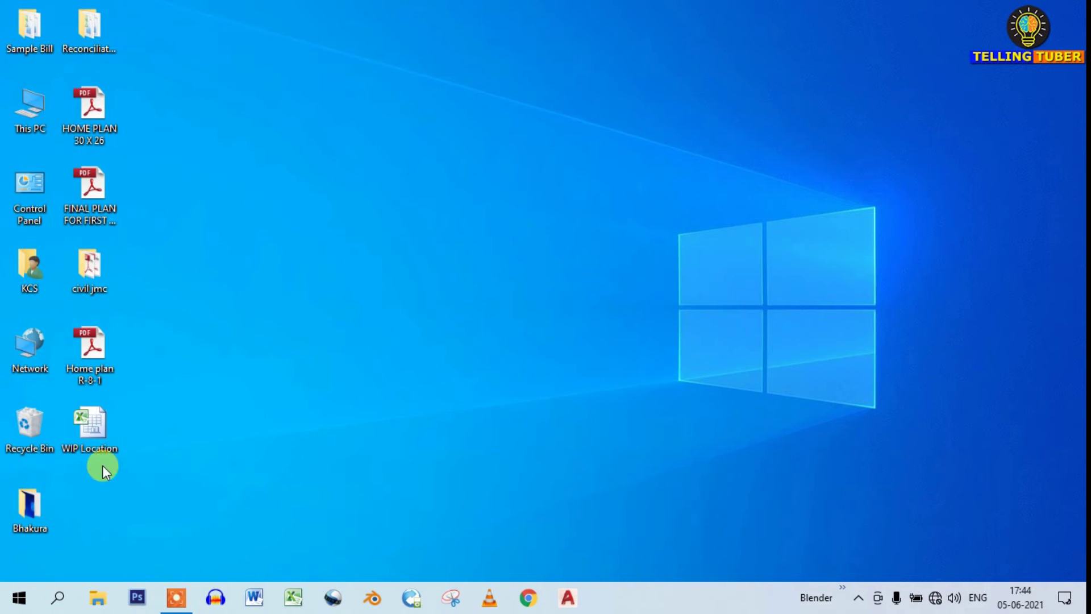
Step: Open the Location permission page in the Privacy section of Windows Settings
click(19, 597)
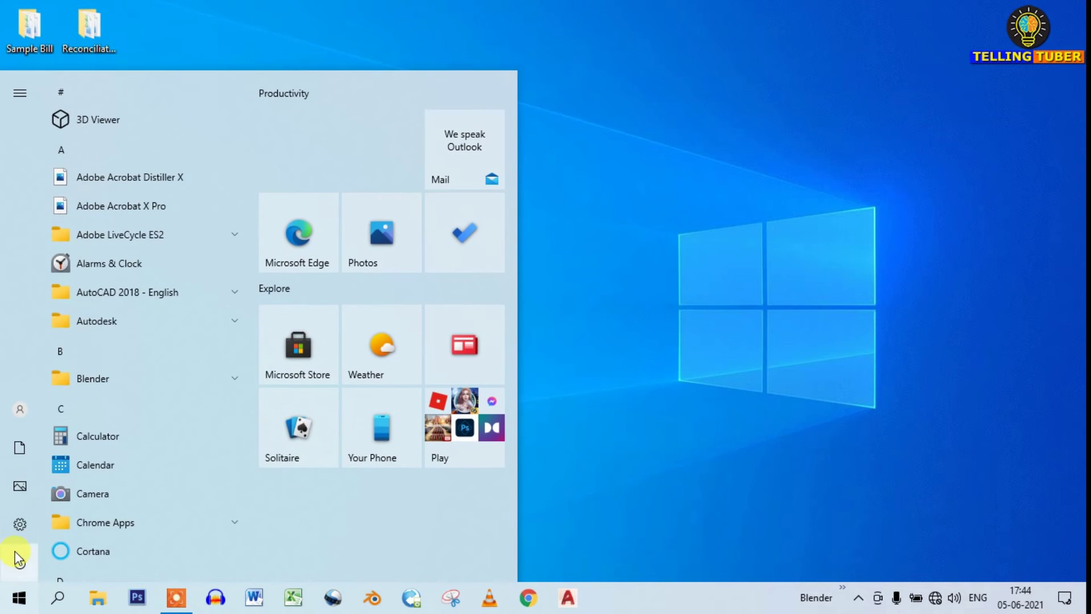
click(22, 527)
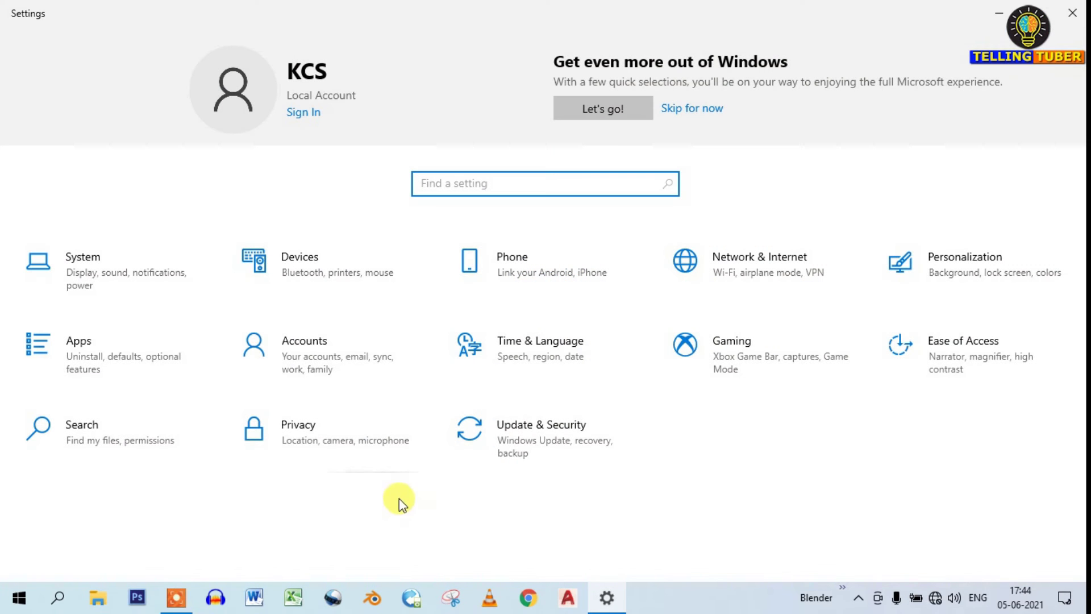
click(301, 435)
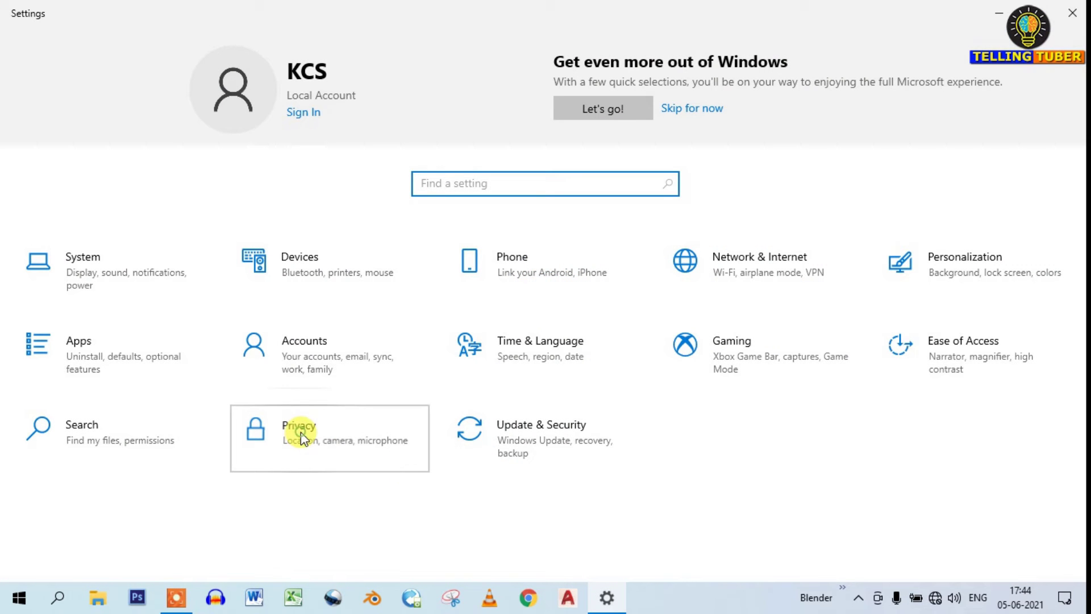
click(321, 466)
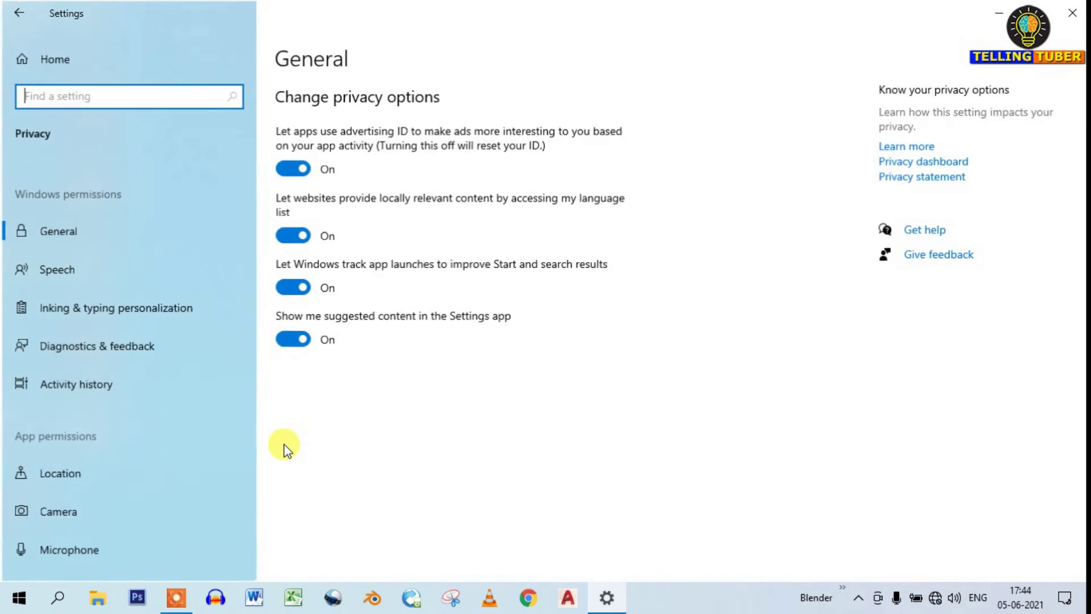
scroll(89, 531, down, 3)
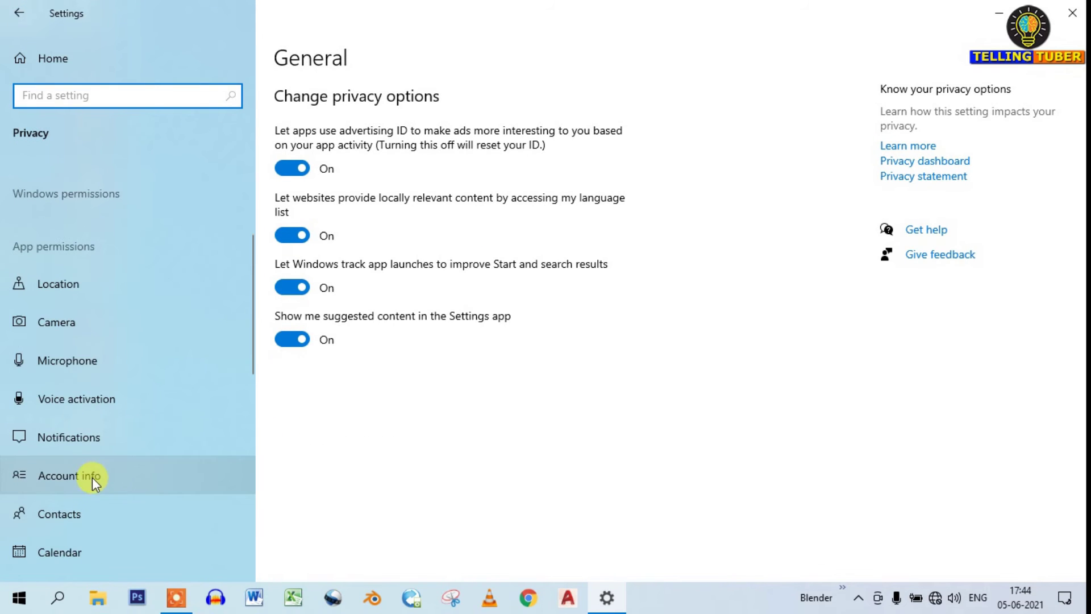
click(78, 289)
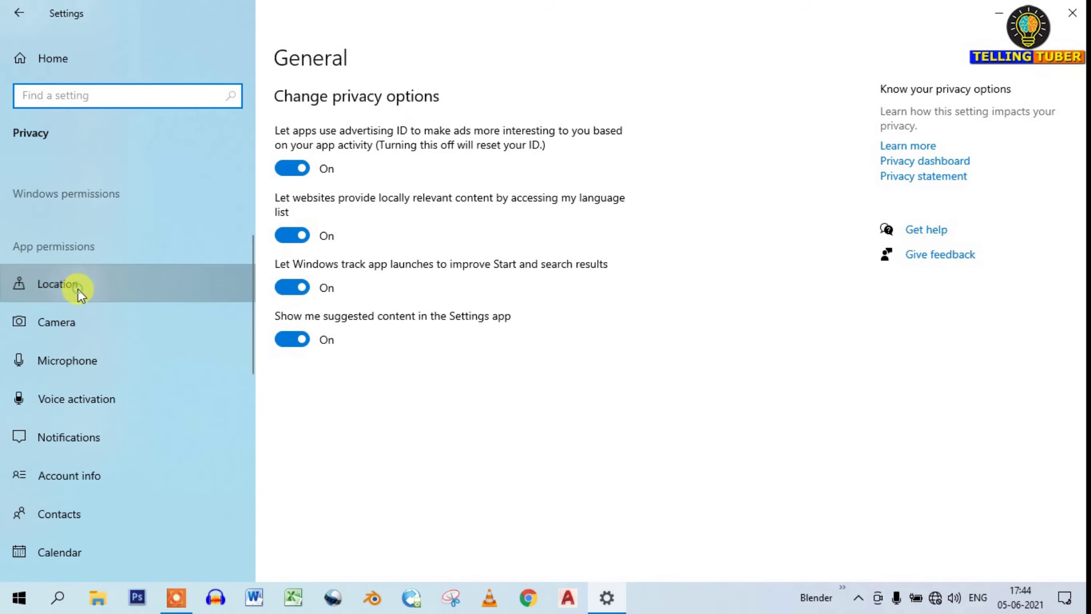
Step: Clear the location history stored on this device and close Settings
scroll(476, 382, down, 8)
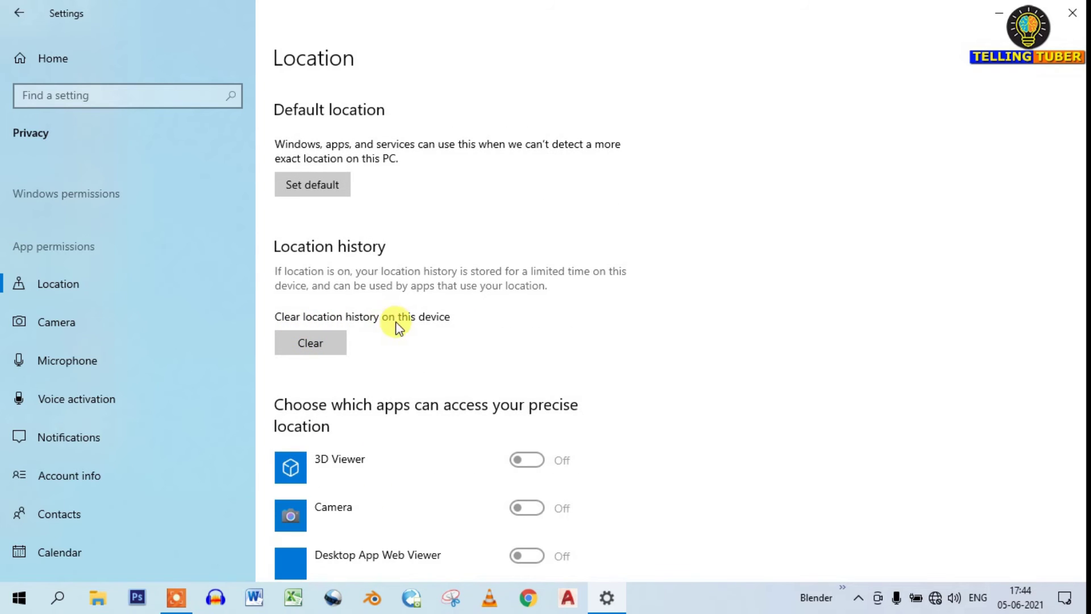
click(309, 346)
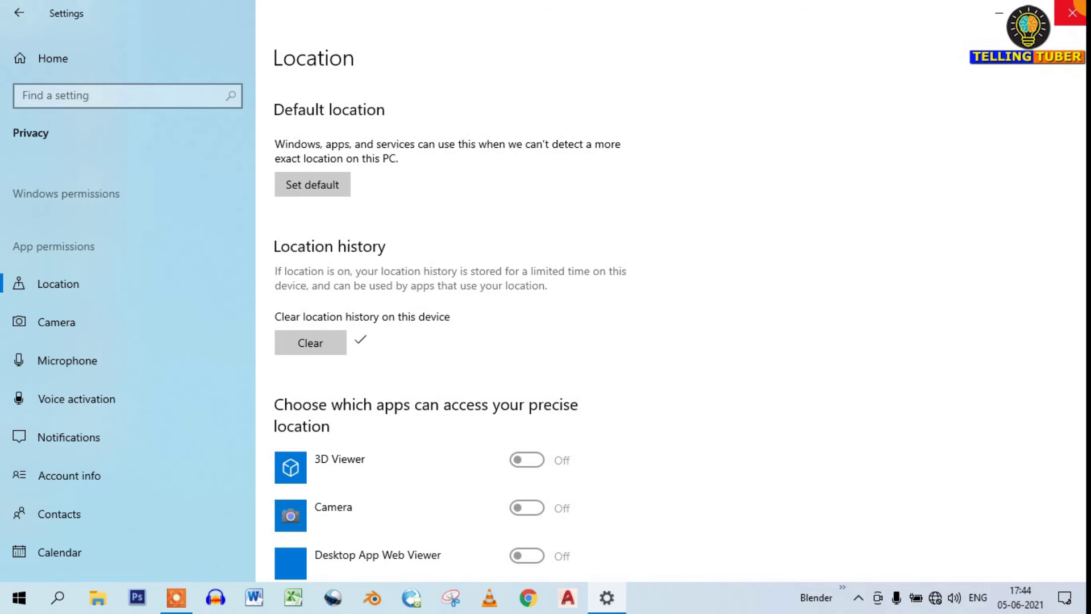
click(1079, 9)
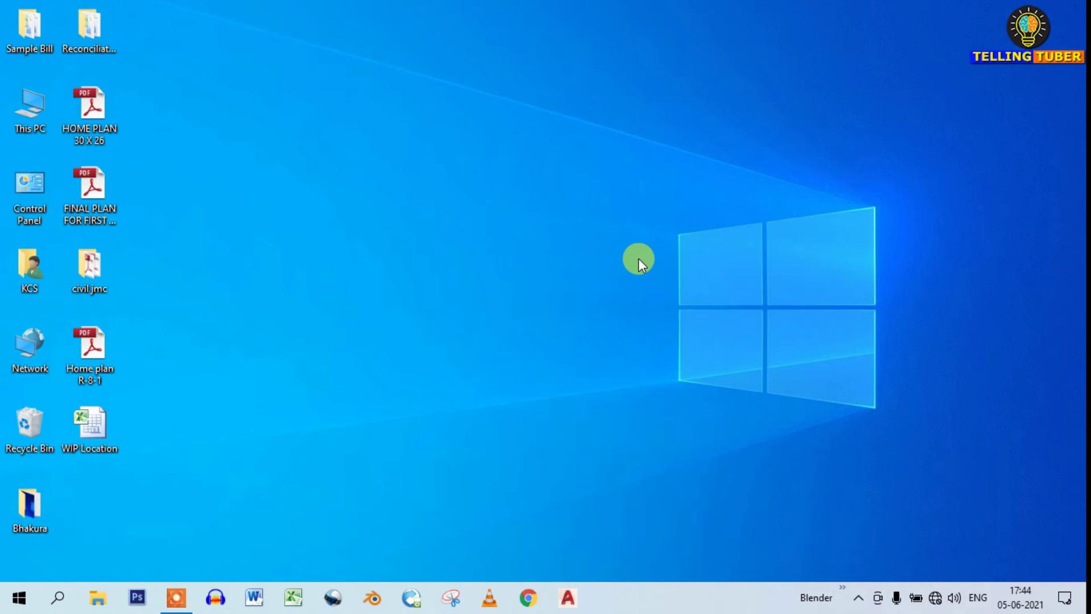
Step: Search for cmd and run Command Prompt as administrator
click(58, 597)
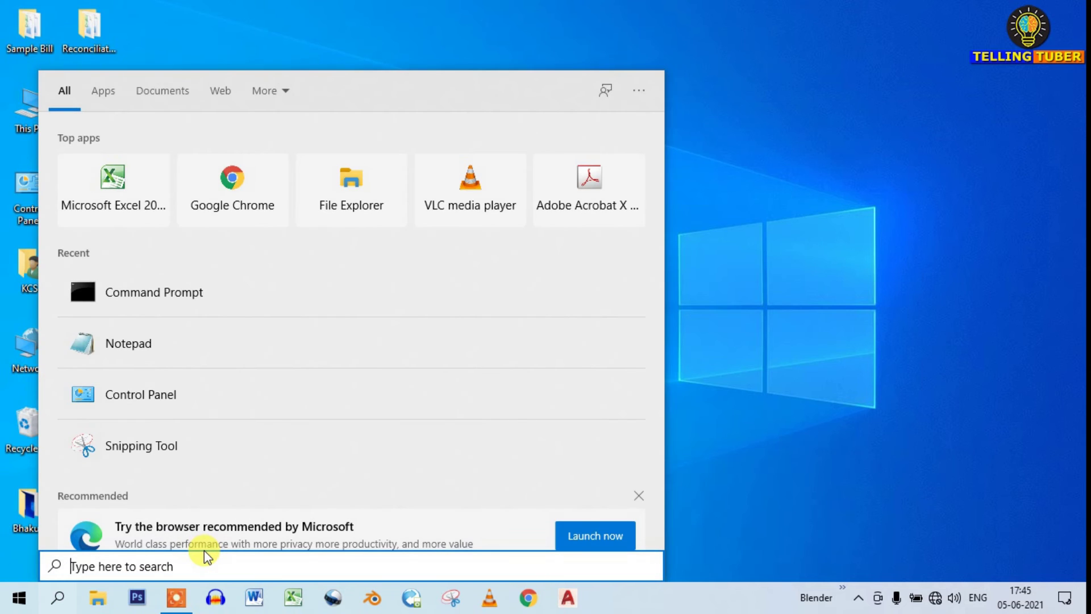
text(cmd)
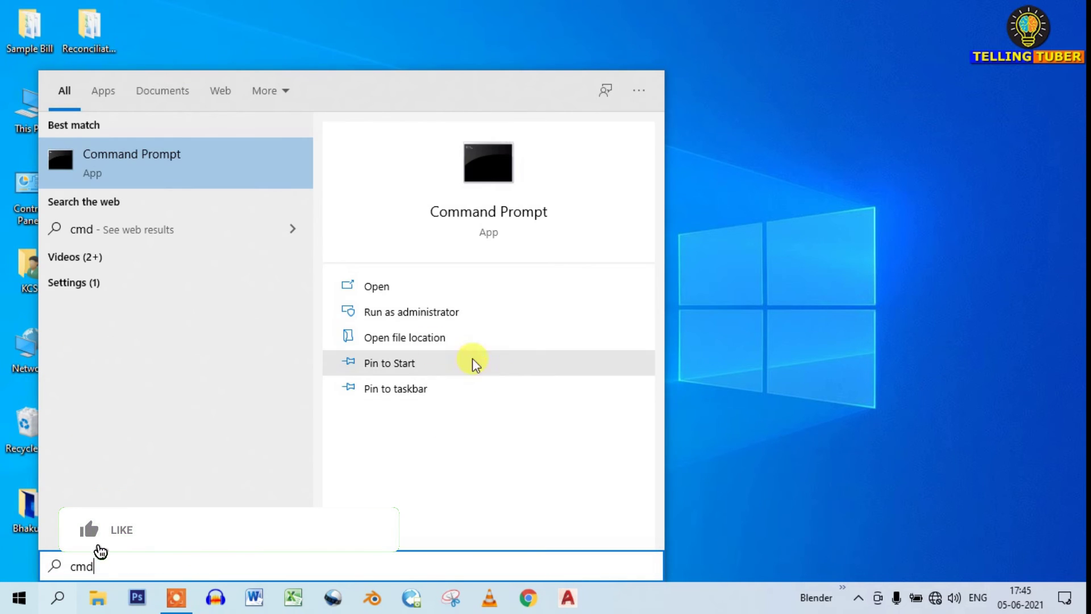
click(424, 314)
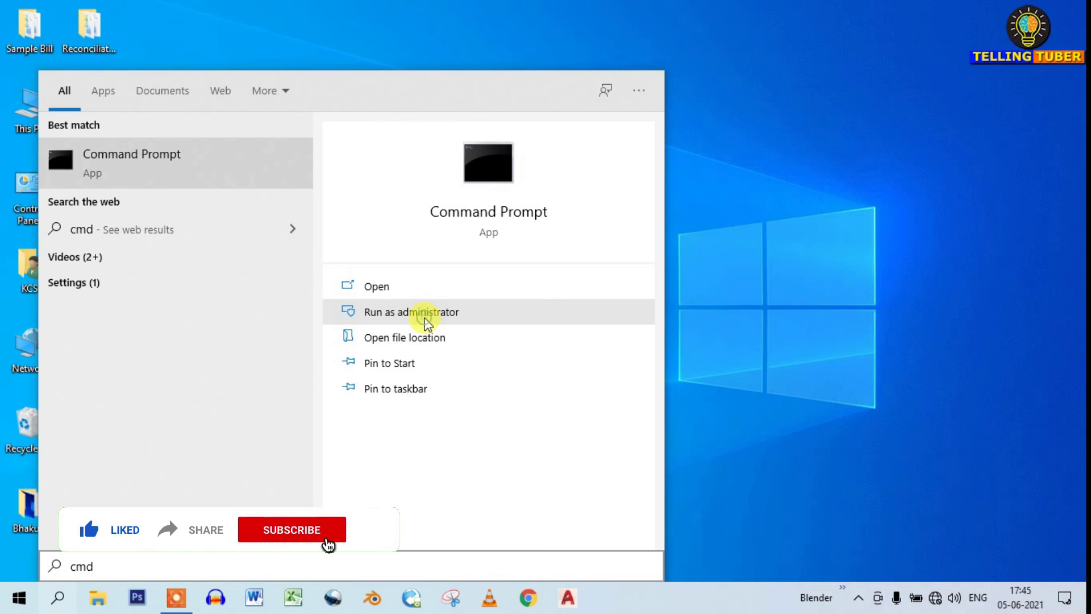
click(692, 145)
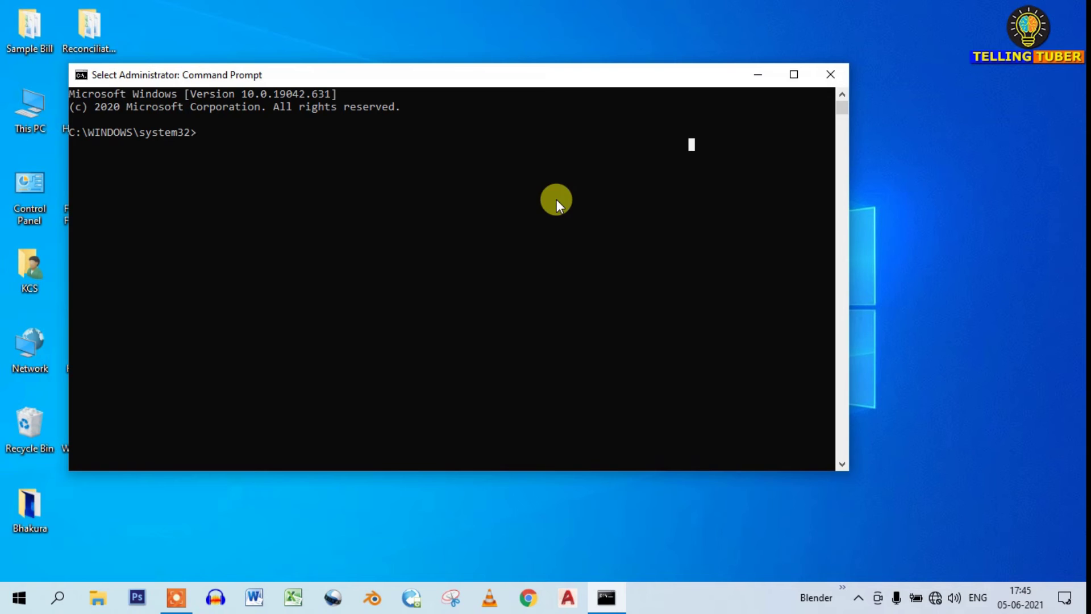
Step: Flush the DNS resolver cache with ipconfig/flushDNS and exit the Command Prompt
text(ipconfig/flushDNS)
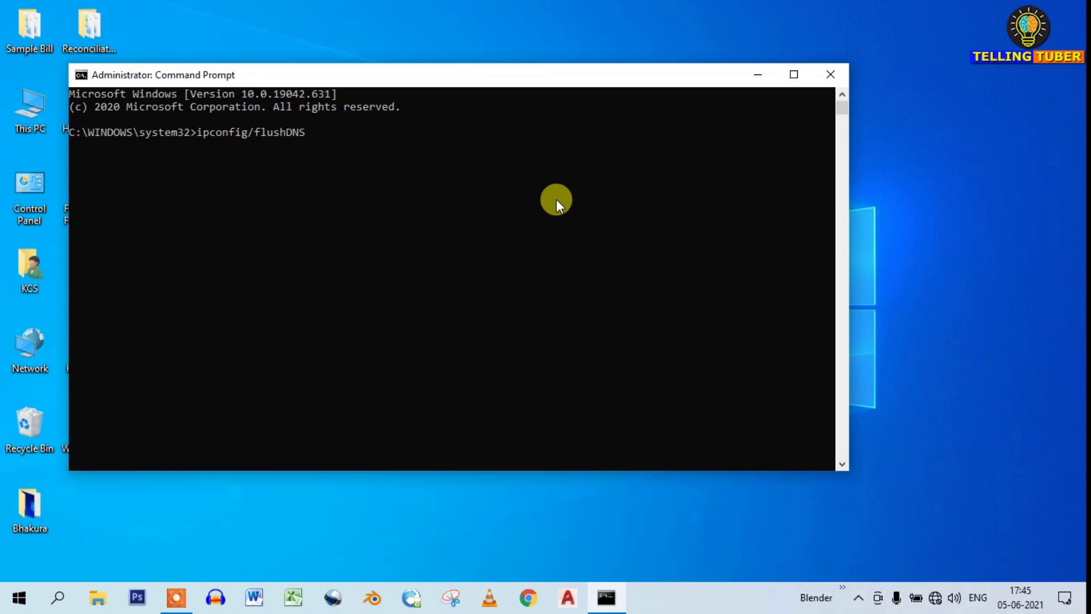
key(Return)
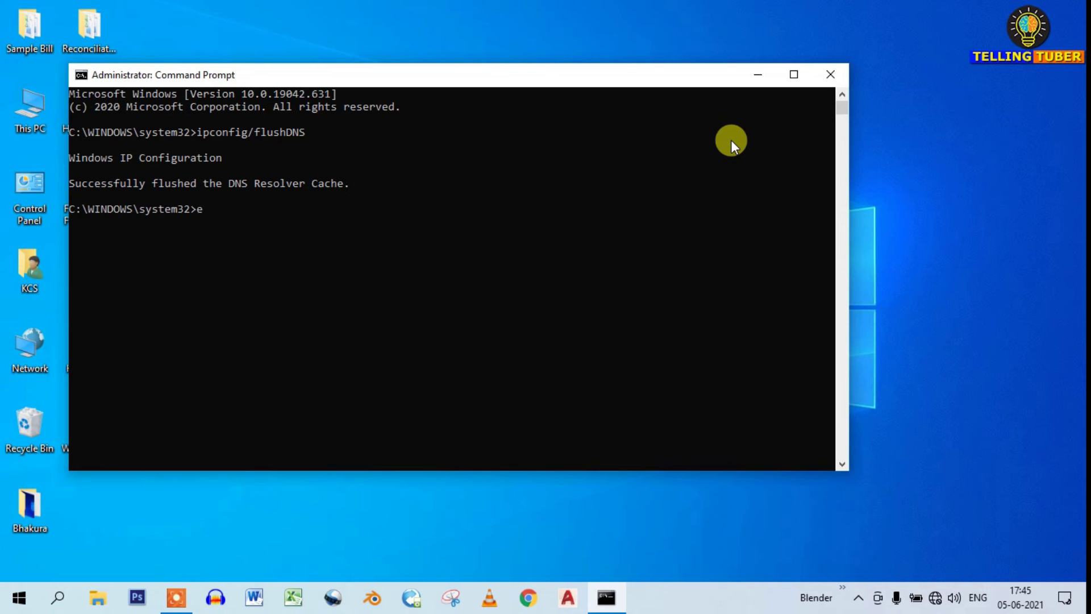
text(t)
key(Return)
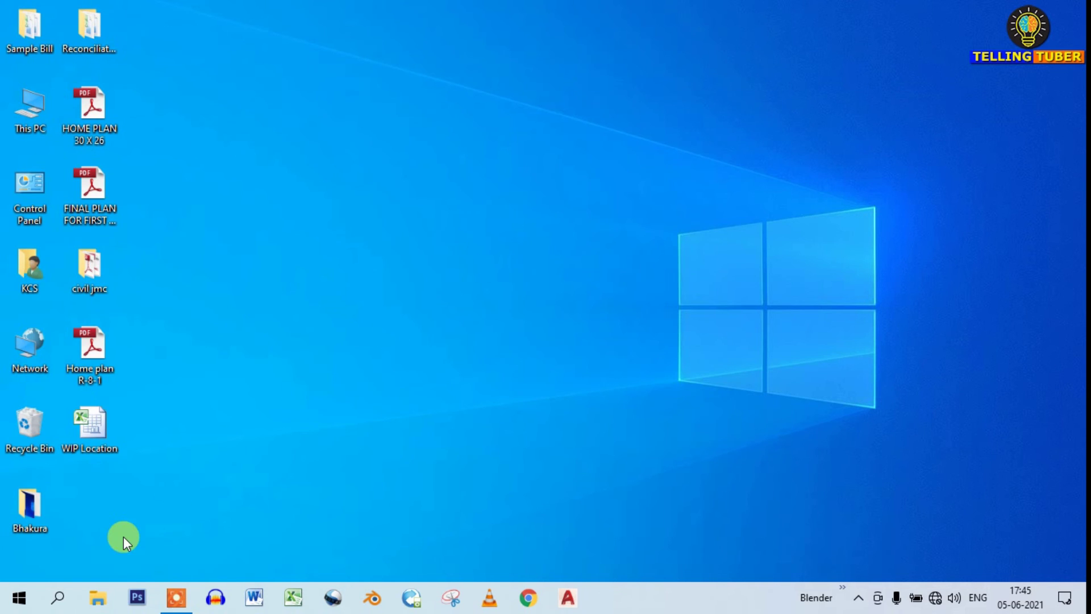
Step: Search for clean, run Disk Cleanup as administrator, and start scanning drive C:
click(57, 594)
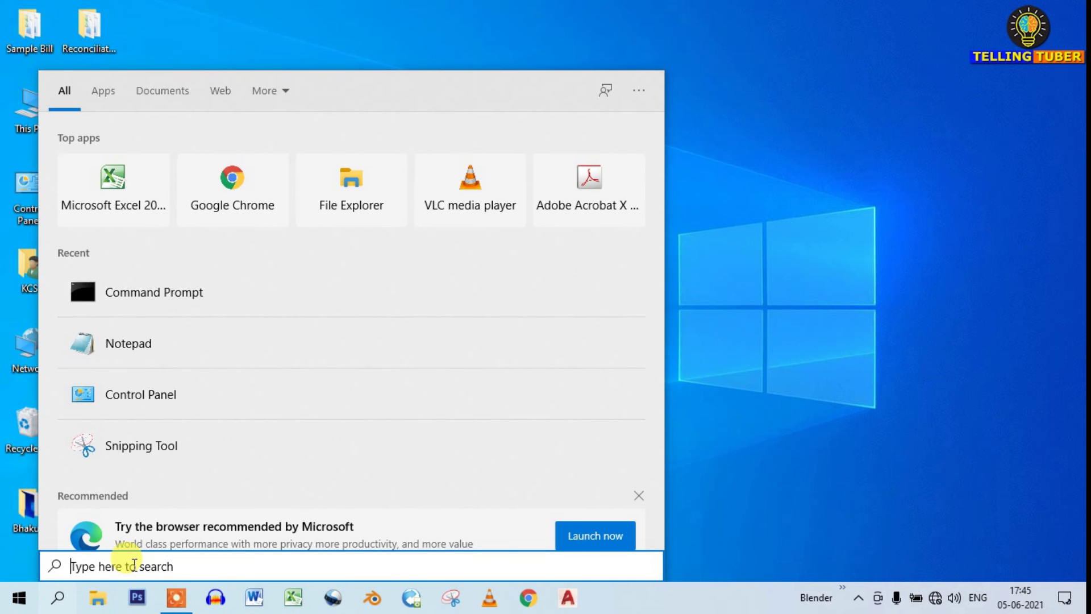
text(cles)
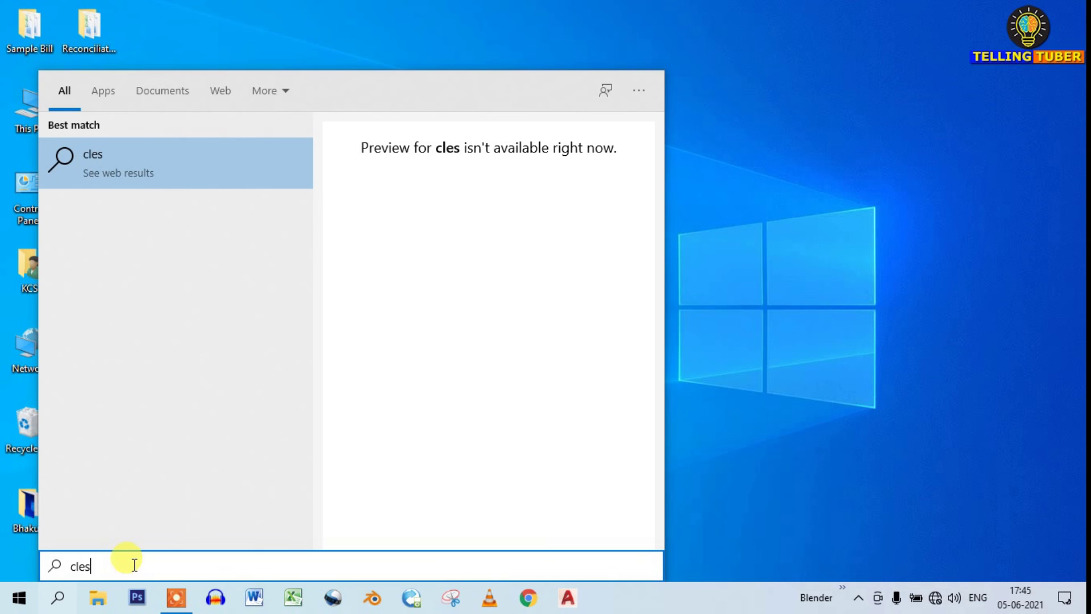
key(BackSpace)
text(an)
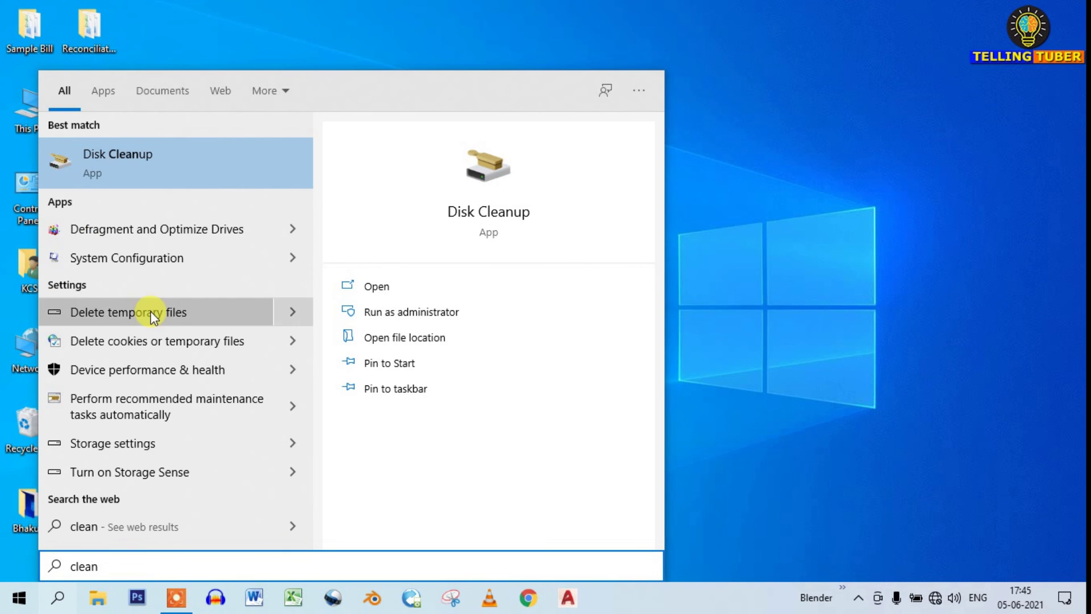
click(417, 313)
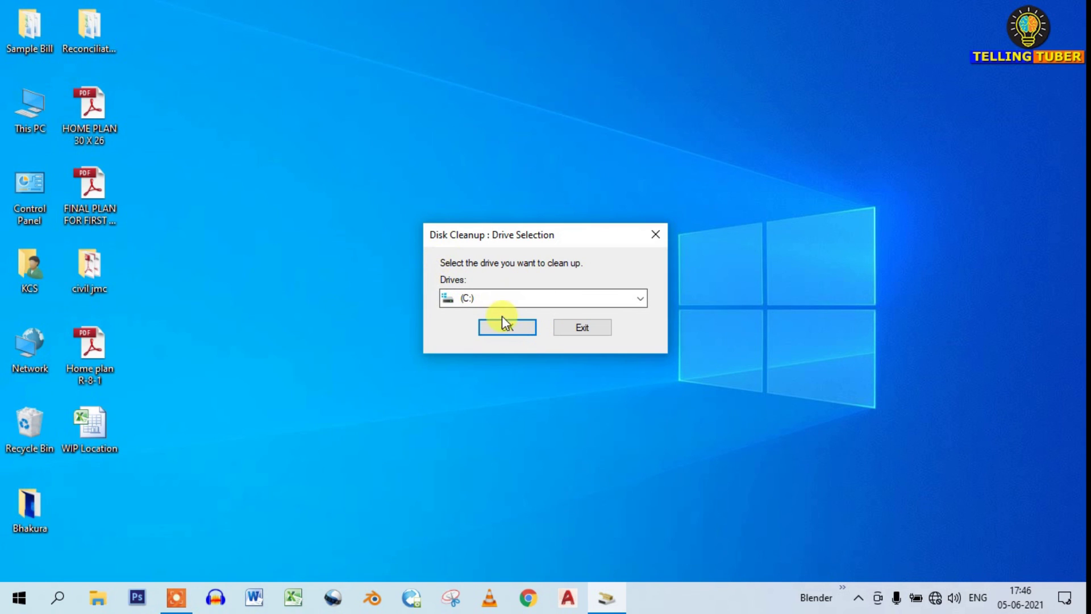
click(507, 327)
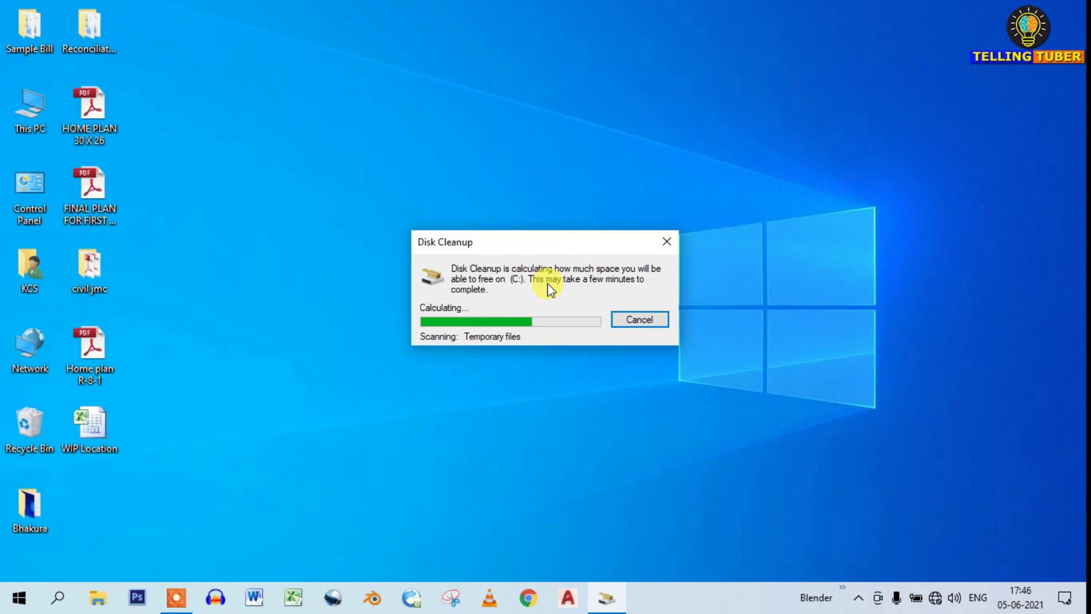
Step: Mark all file categories for deletion, including Microsoft Defender Antivirus, DirectX Shader Cache, Delivery Optimization Files, Language Resource Files, Recycle Bin and Temporary files
drag(301, 97, 523, 98)
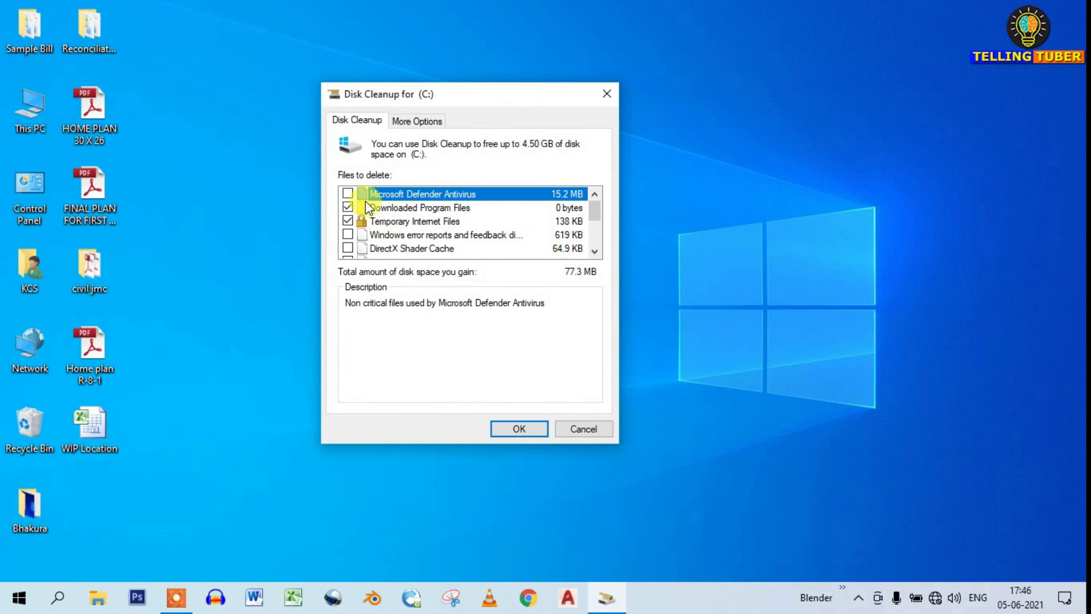
click(348, 193)
click(347, 238)
scroll(432, 247, down, 1)
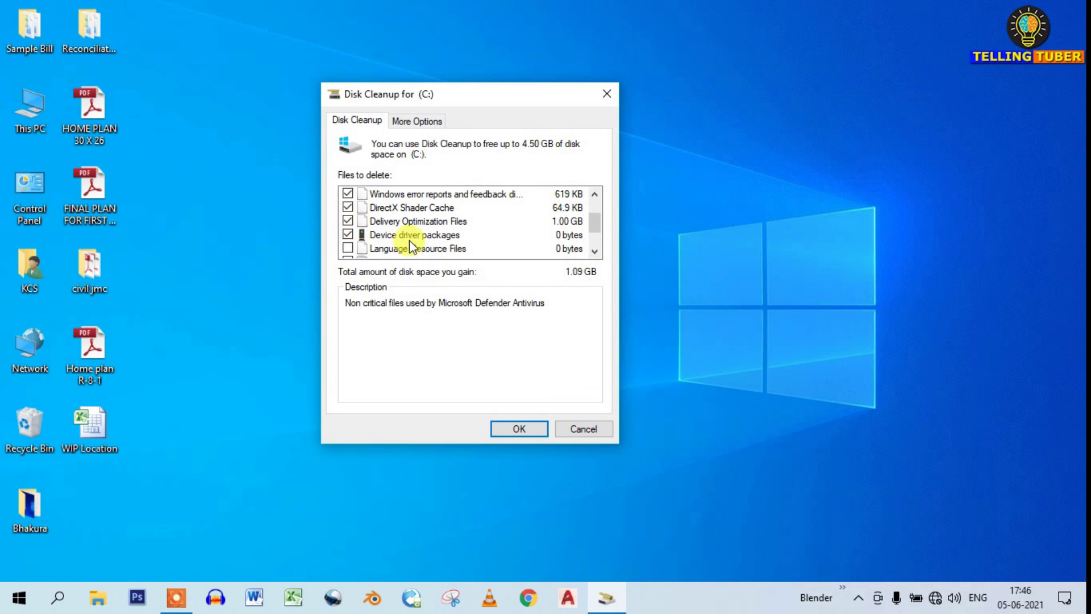
click(348, 251)
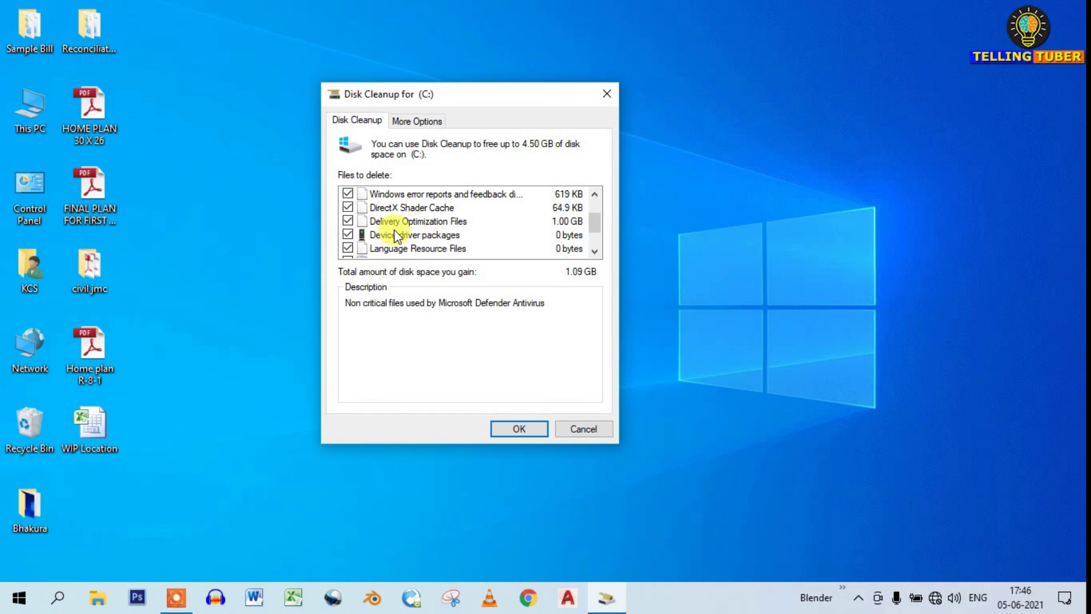
scroll(404, 229, down, 1)
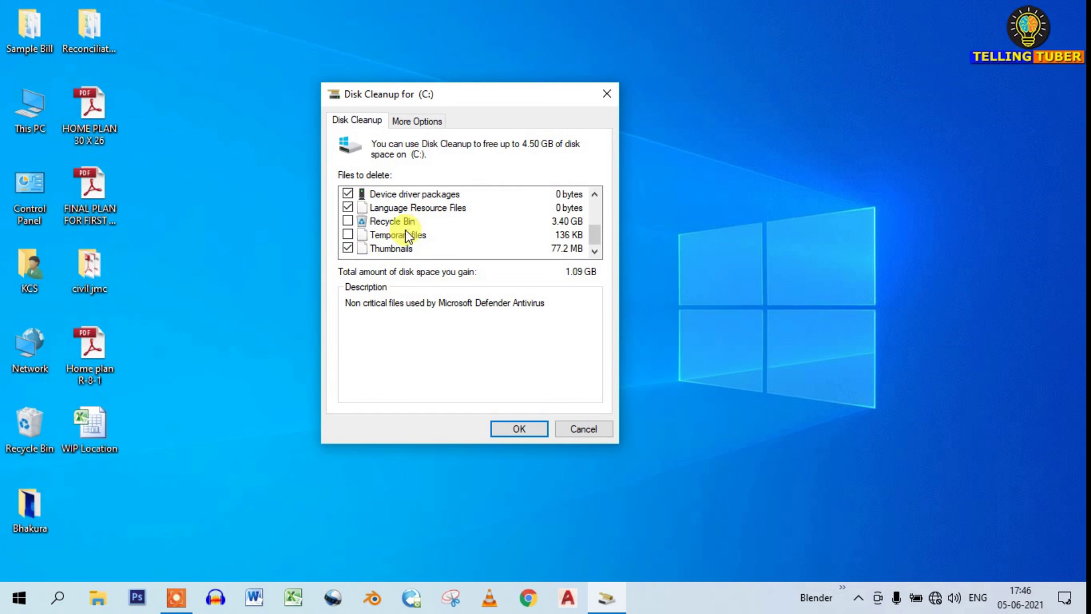
click(348, 234)
drag(596, 240, 596, 207)
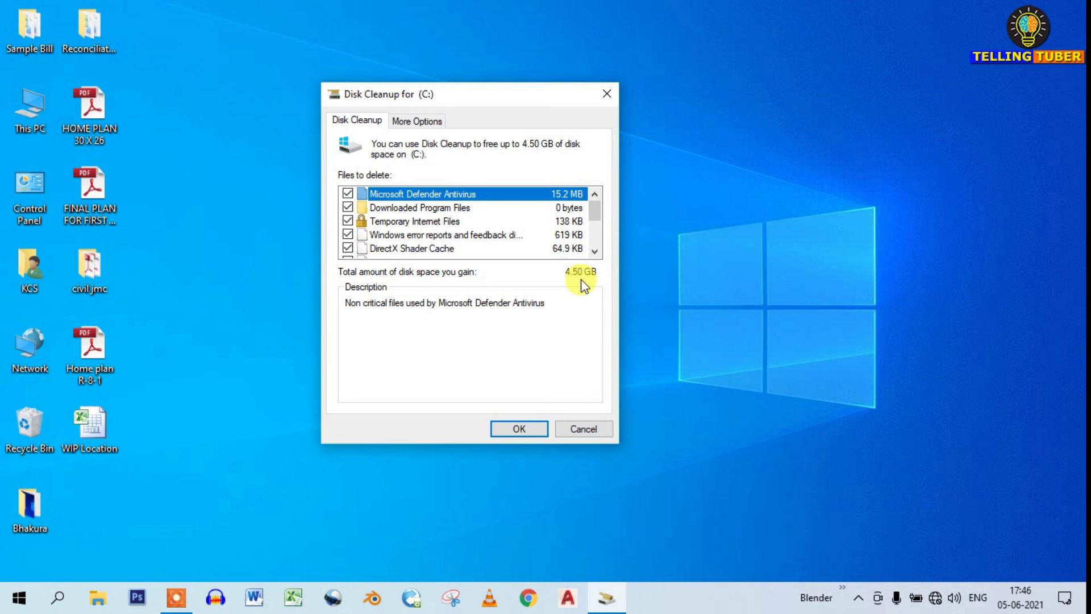
Step: Delete the selected files from drive C: and refresh the desktop
click(520, 428)
click(570, 308)
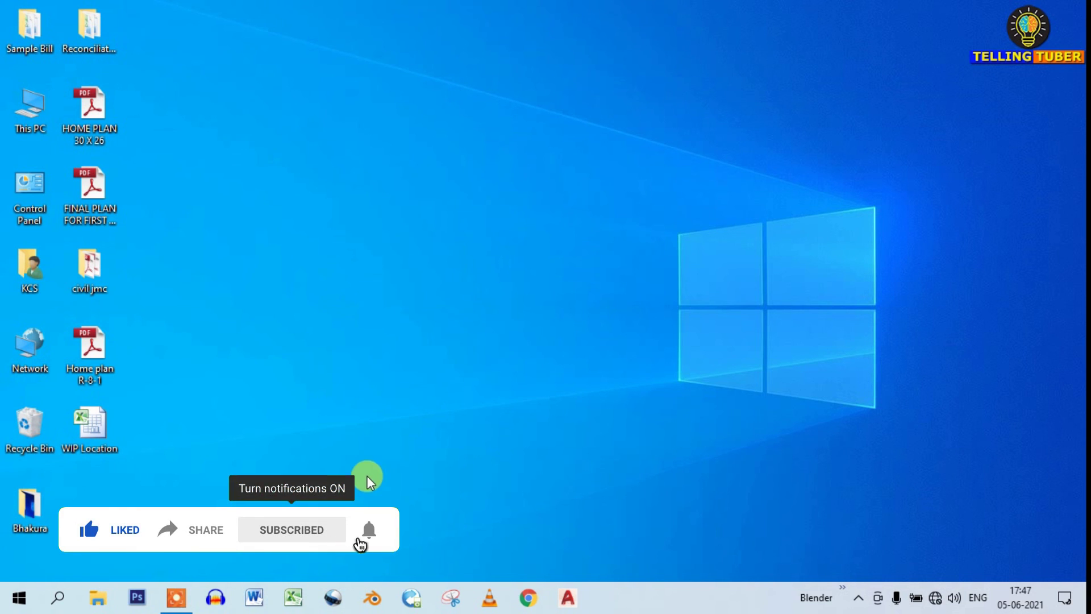
right_click(367, 276)
click(423, 325)
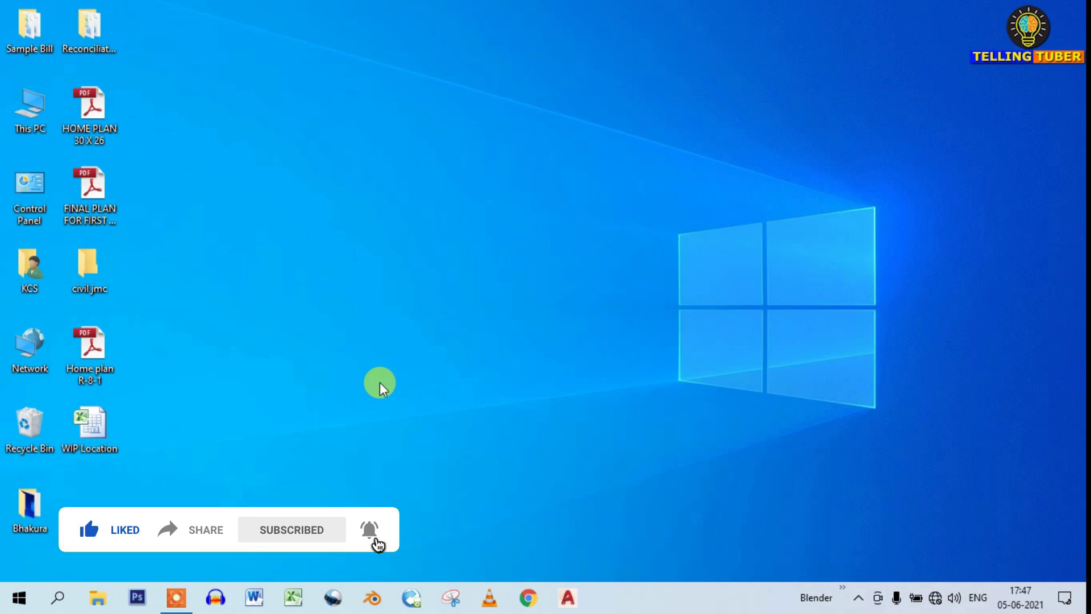